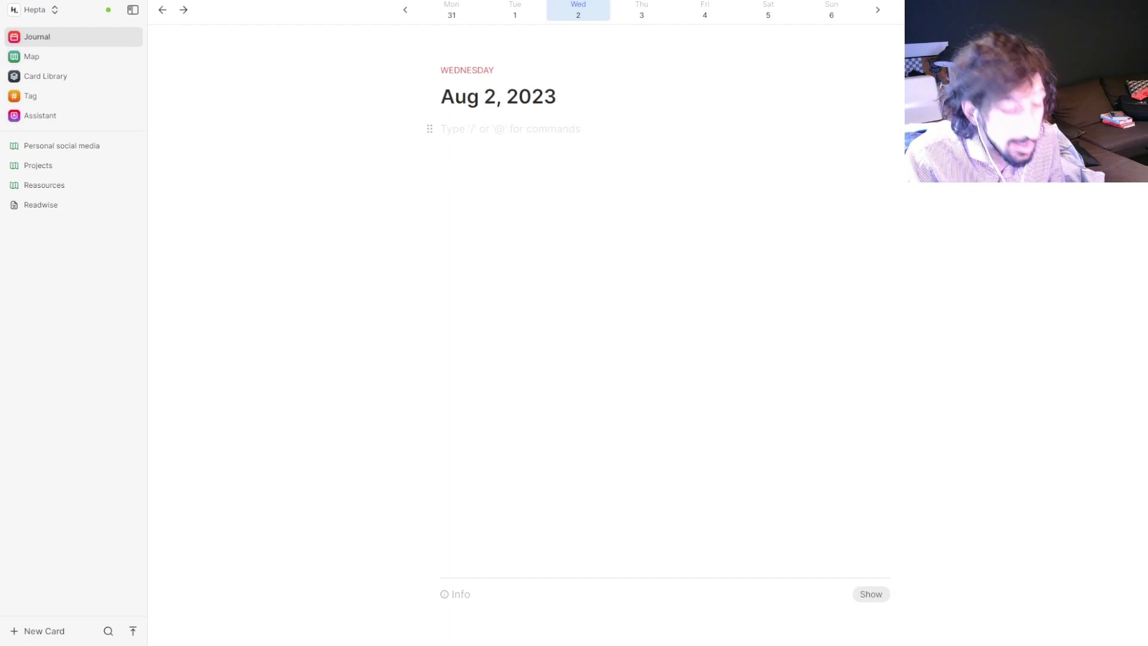
Try the slash menu, a dash bullet and the text 'jot down ideas' in the journal, then erase them
type("/")
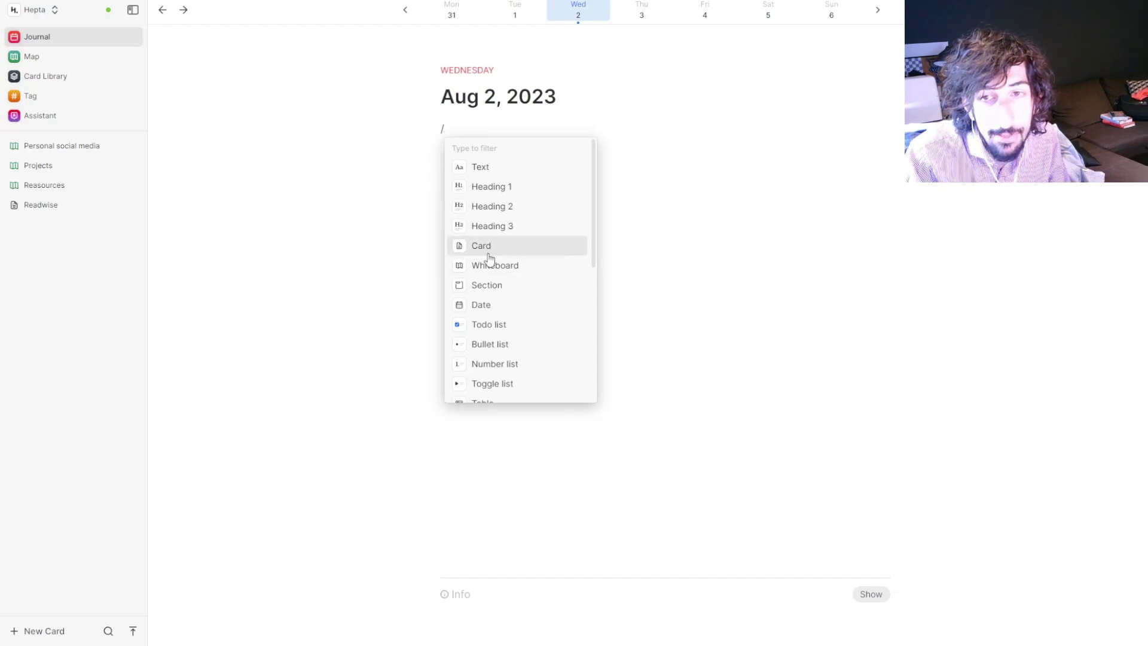
key("BackSpace")
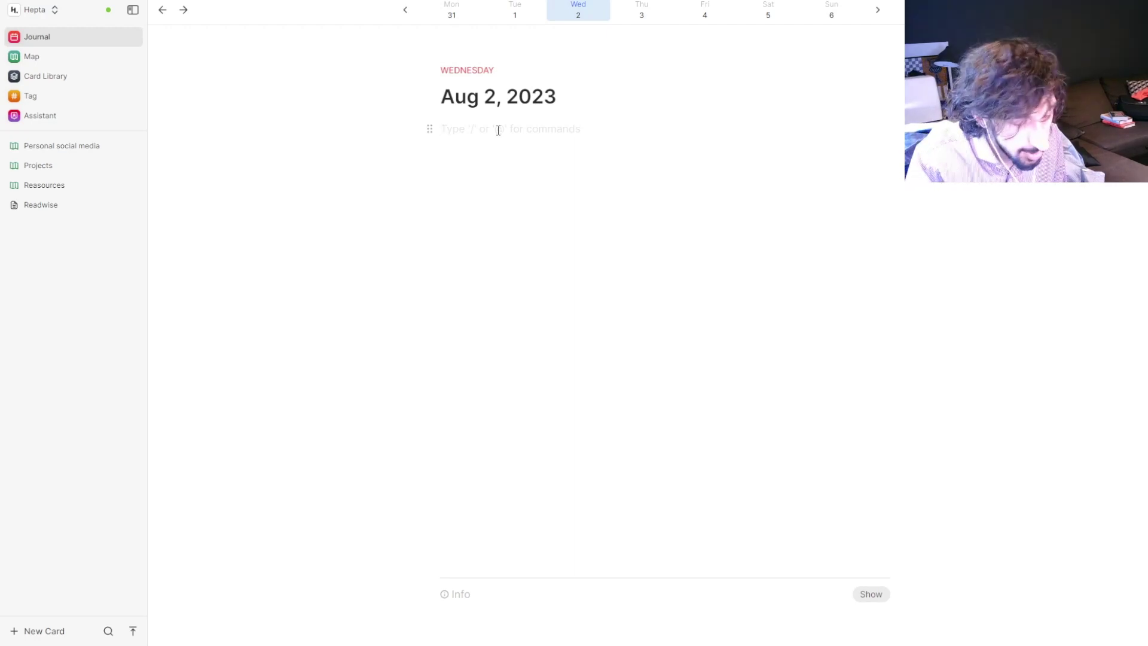
type("-")
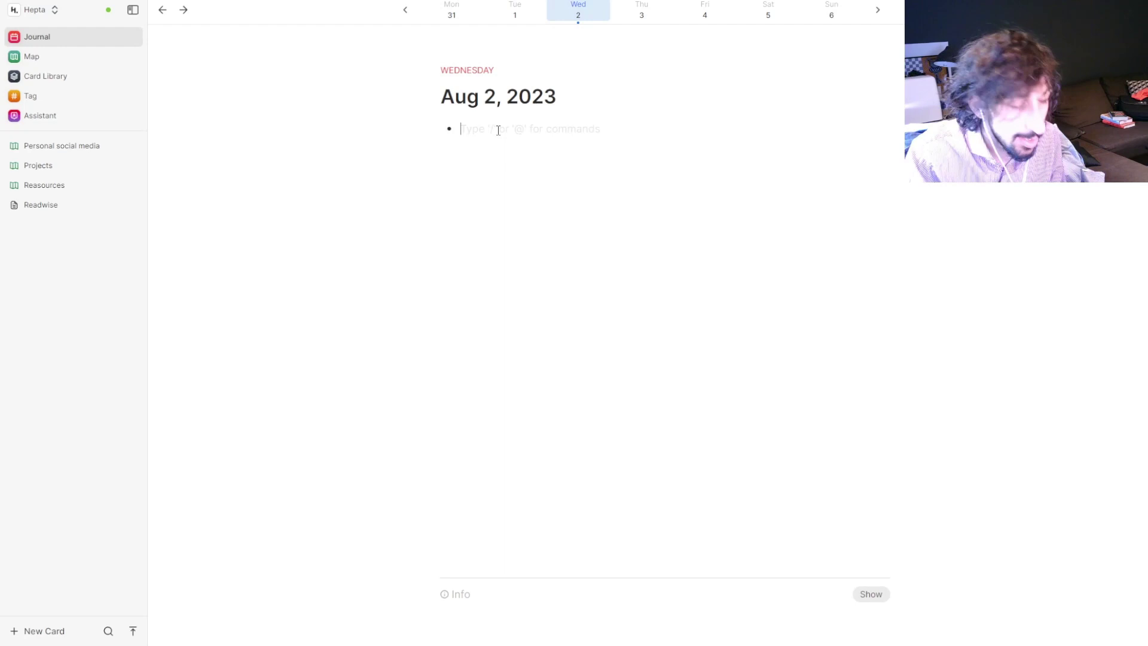
key("BackSpace")
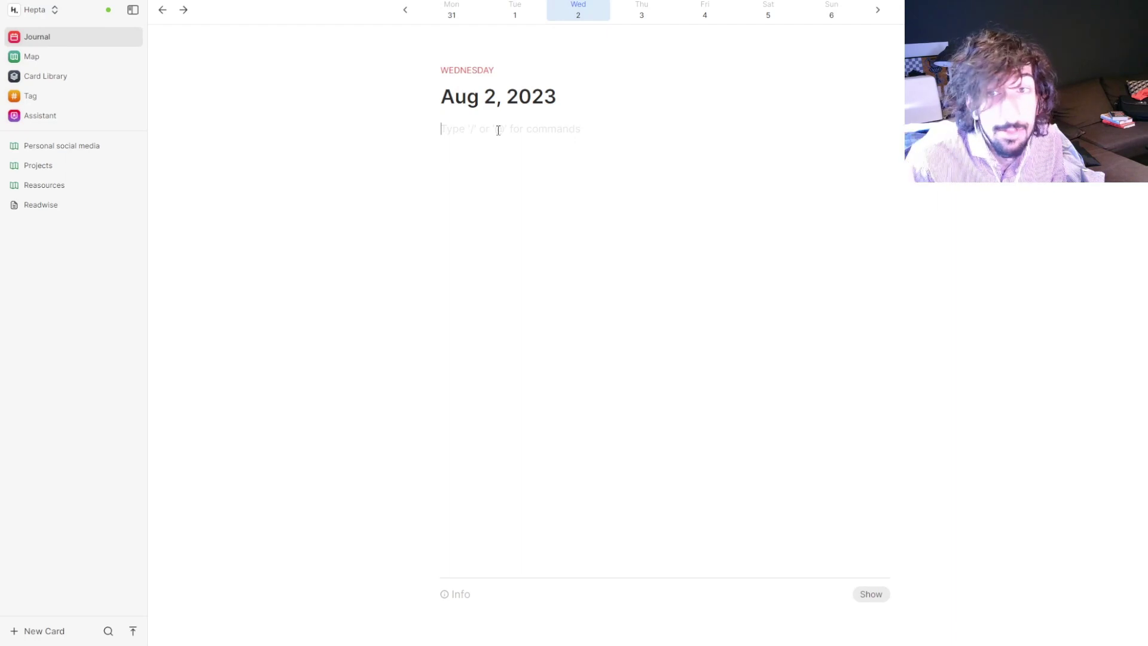
type("j")
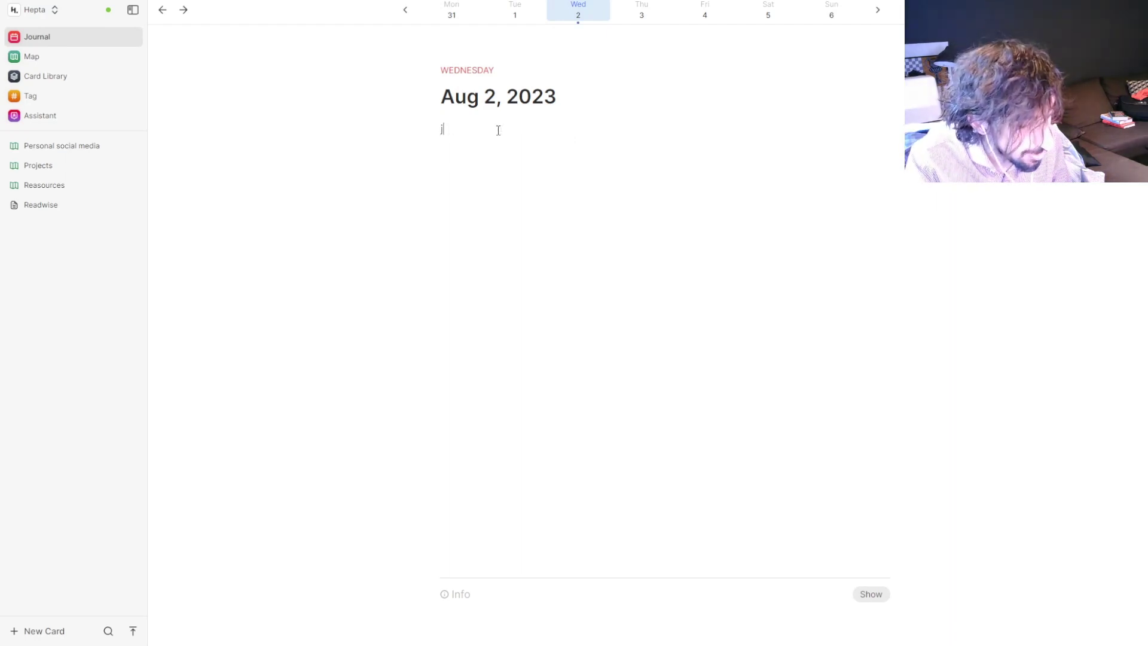
type("ot down ideas")
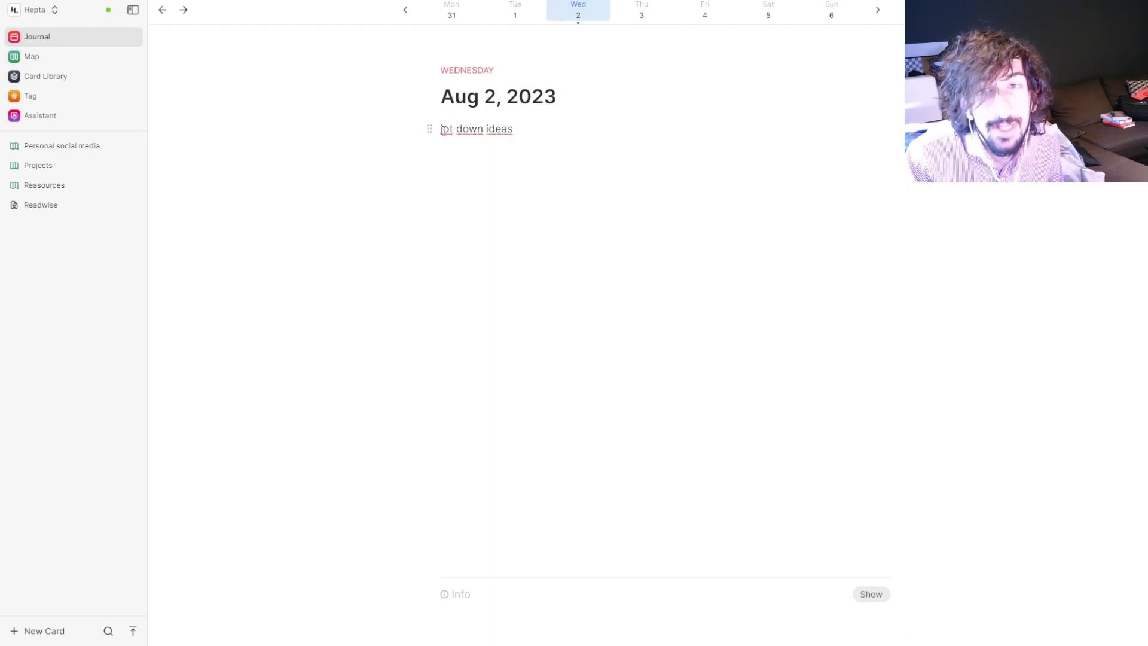
key("BackSpace")
key("BackSpace")
key("BackSpace")
key("BackSpace")
key("BackSpace")
key("BackSpace")
key("BackSpace")
key("BackSpace")
key("BackSpace")
key("BackSpace")
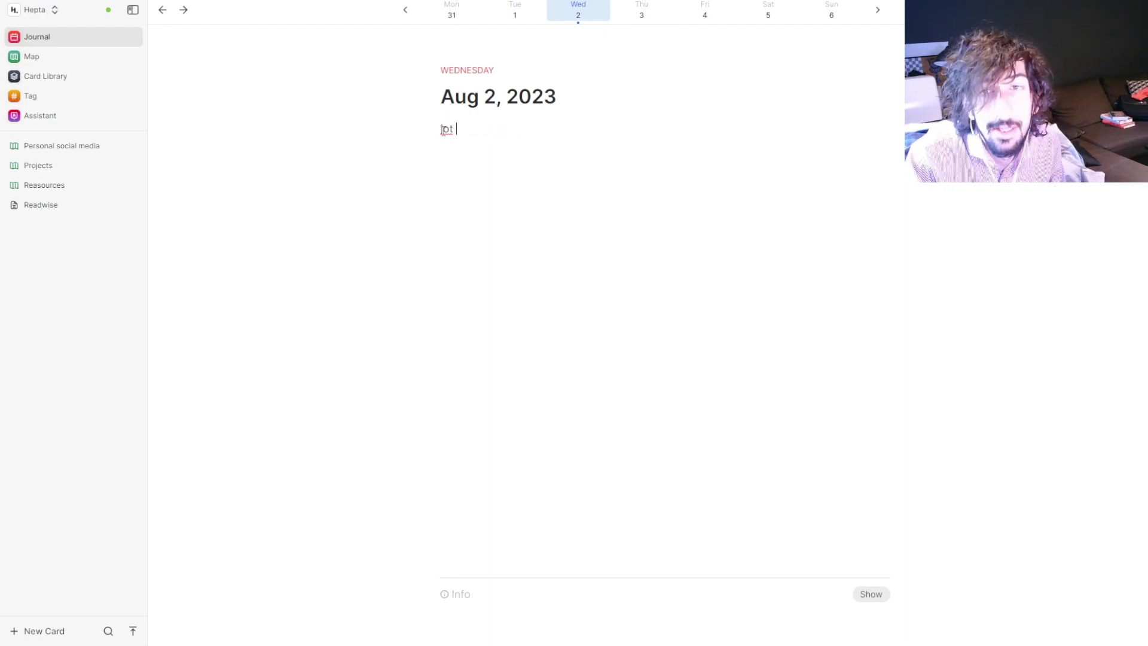
key("BackSpace")
key("BackSpace")
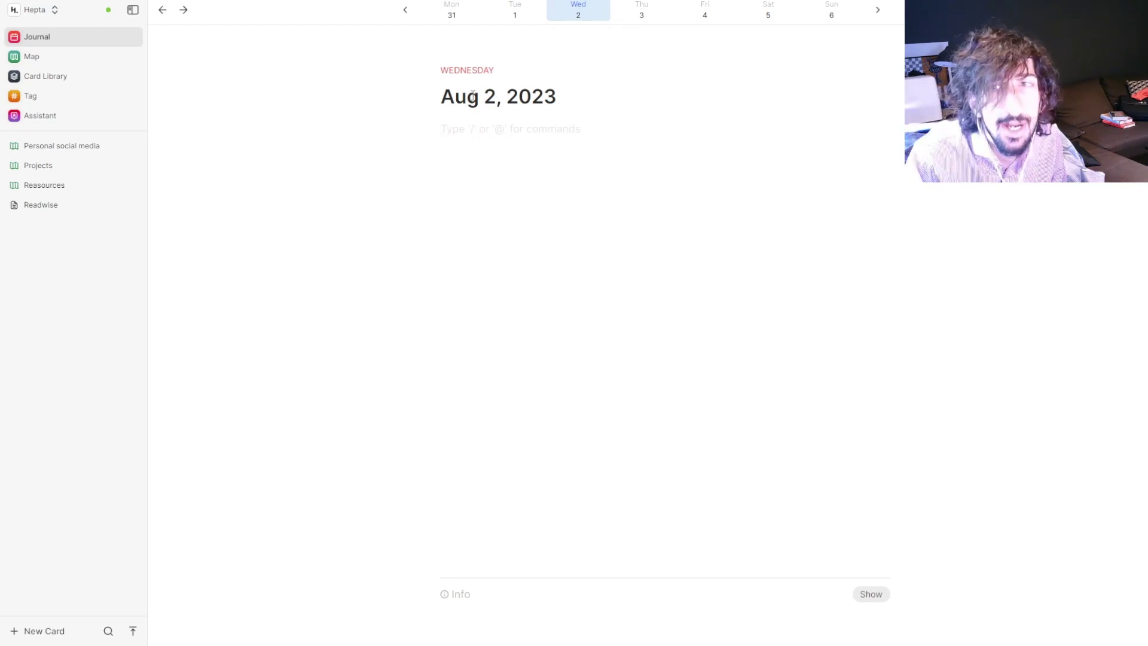
Browse the journal forward a few days, then return to Wednesday, Aug 2
left_click(660, 6)
left_click(706, 11)
left_click(764, 11)
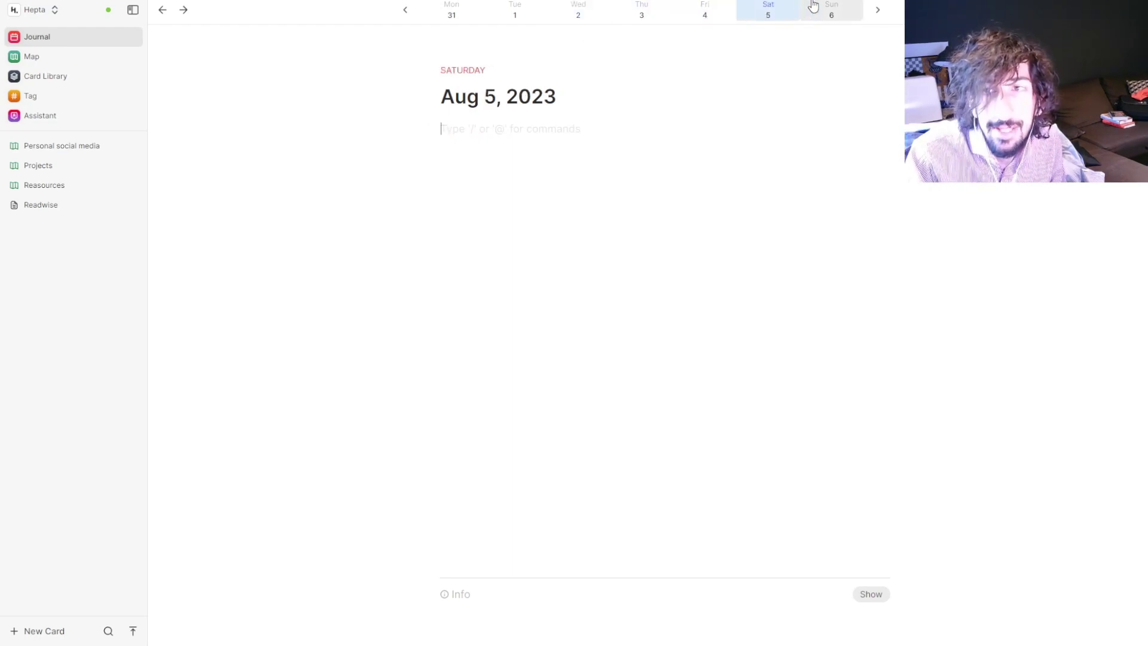
left_click(814, 8)
left_click(625, 13)
left_click(577, 18)
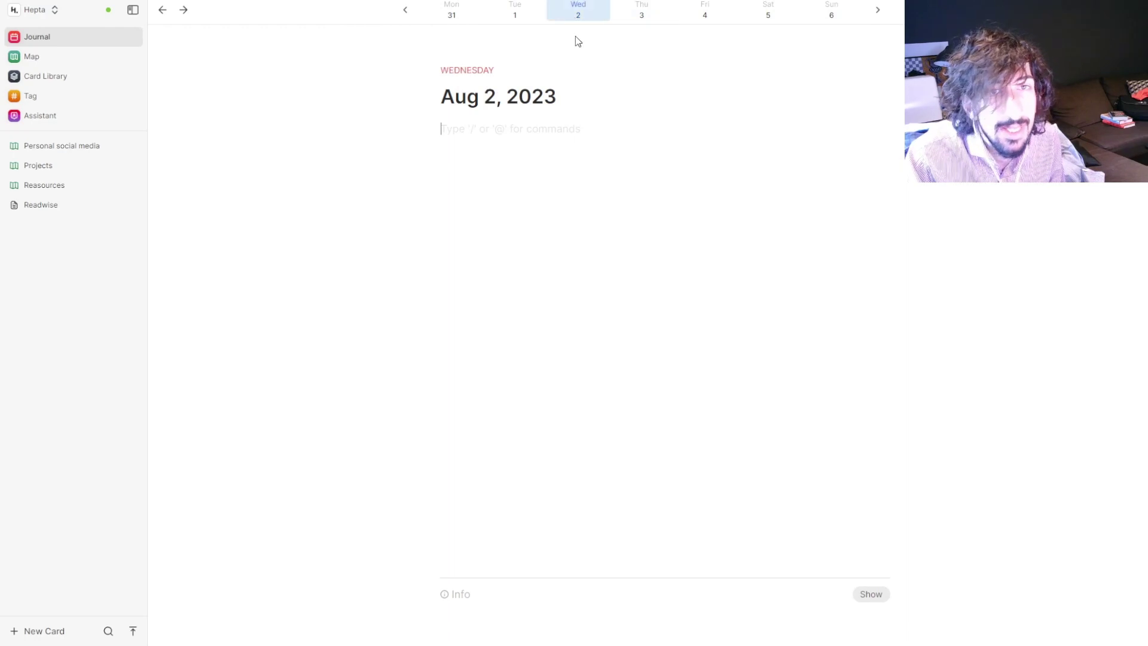
Open the Map and scroll through the Personal social media, Projects and Reasources boards
left_click(88, 63)
scroll(496, 193, "down", 1)
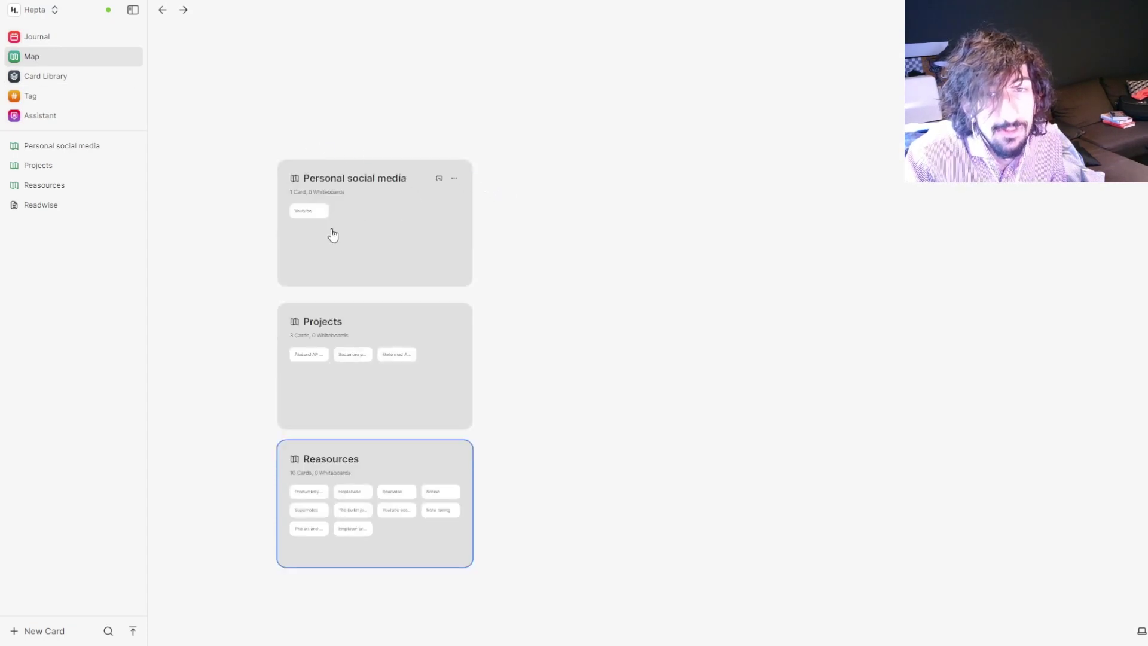
scroll(367, 187, "down", 2)
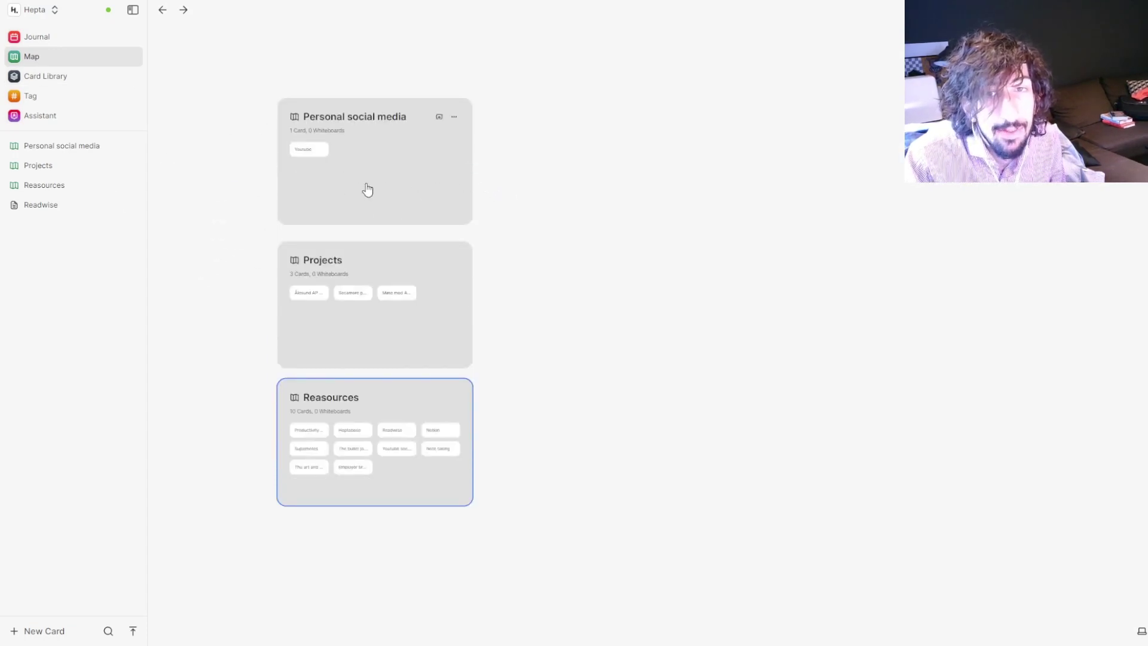
scroll(363, 200, "up", 1)
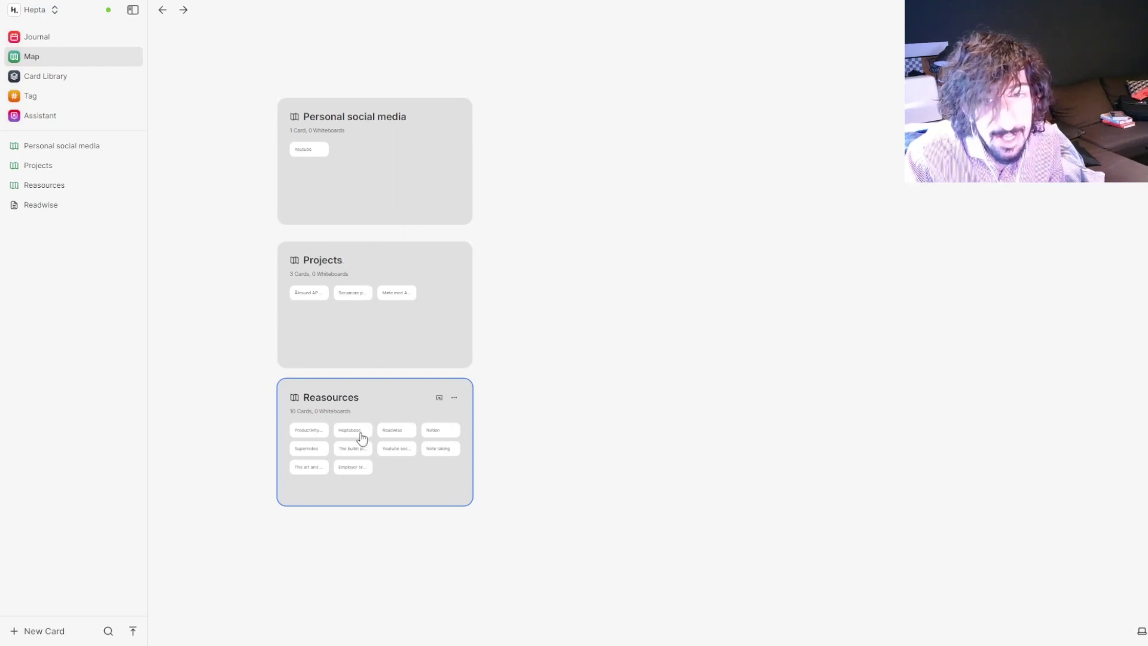
Open the Reasources whiteboard and select its Productivity apps card
double_click(357, 396)
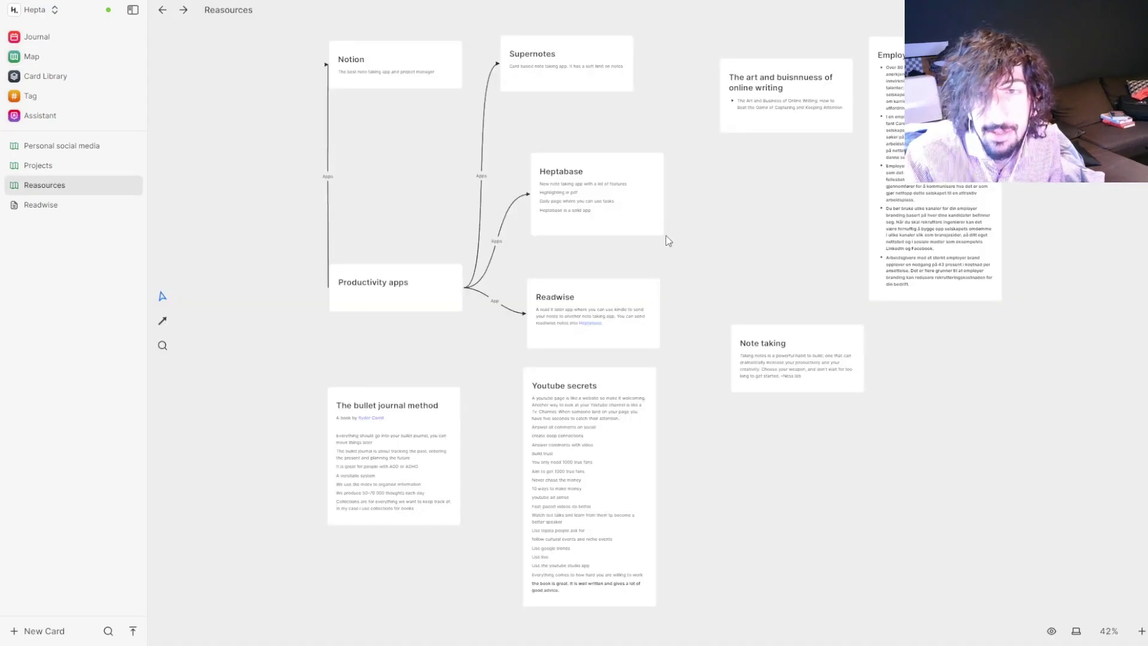
scroll(657, 239, "up", 2)
scroll(652, 231, "down", 2)
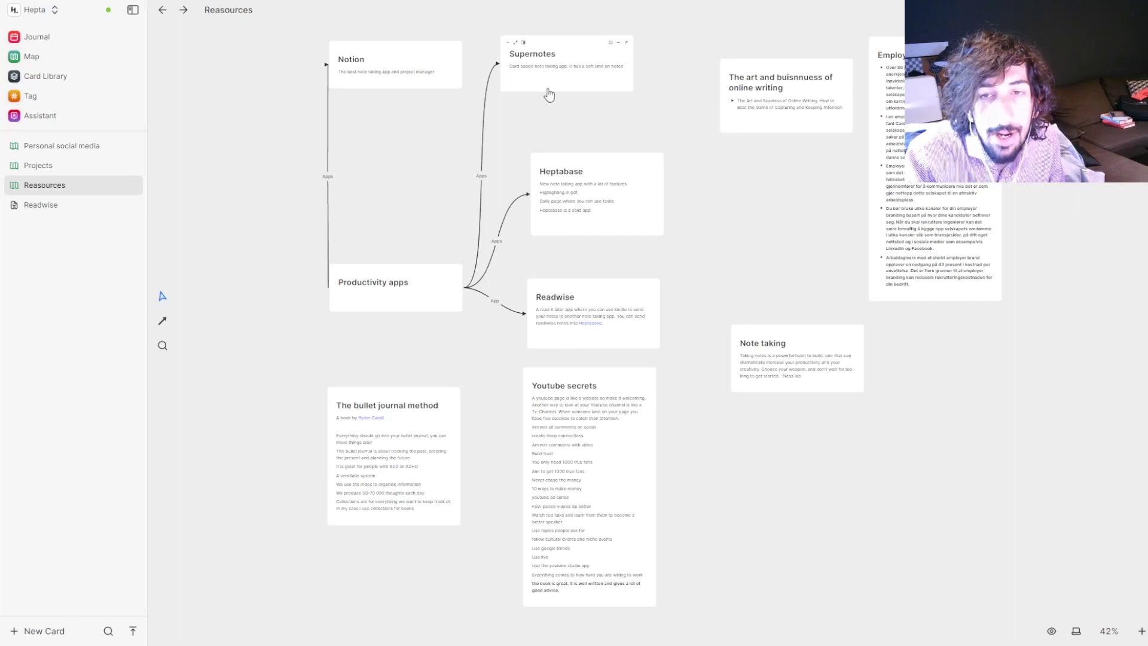
left_click(369, 282)
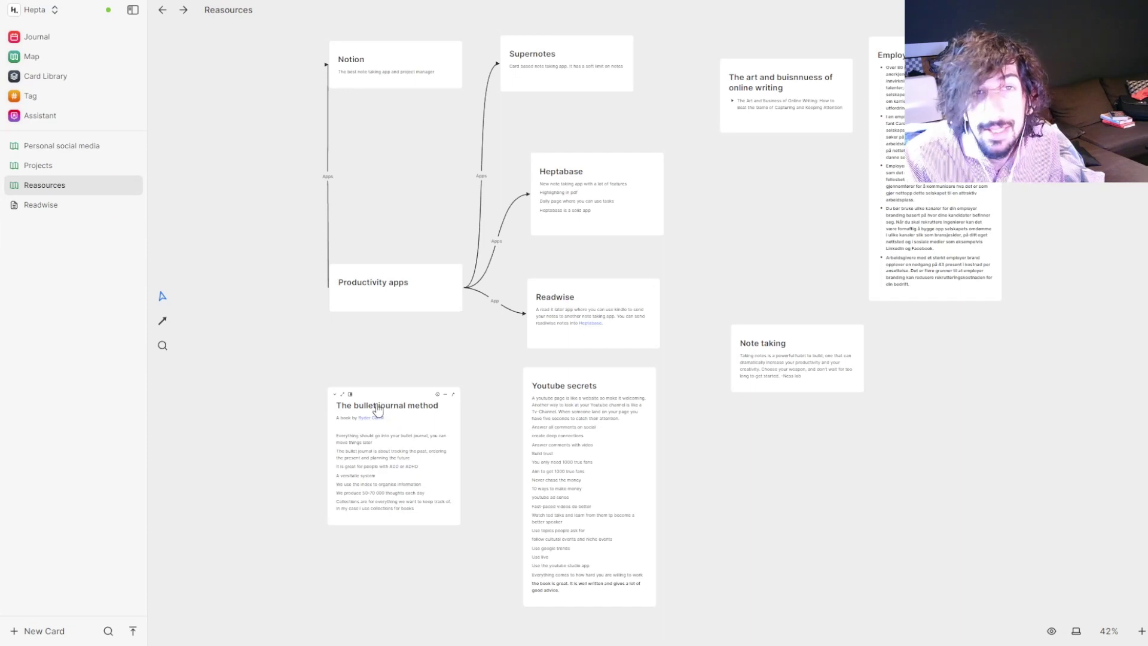
Pass through the Card Library and Map, then reopen the Reasources whiteboard
left_click(31, 77)
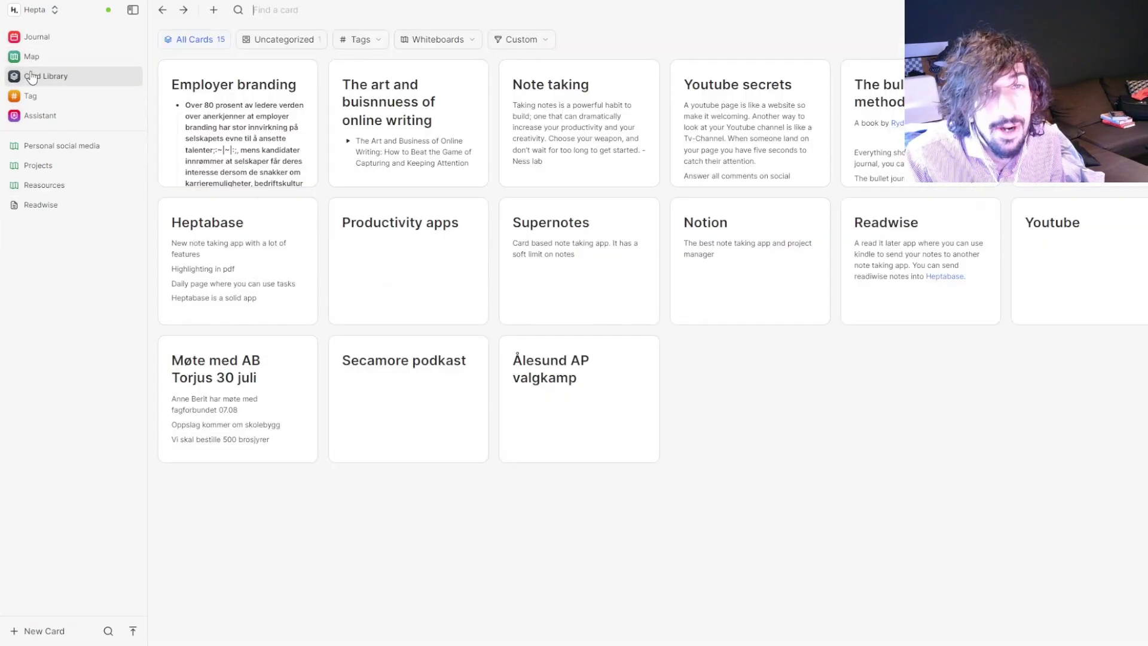
left_click(58, 57)
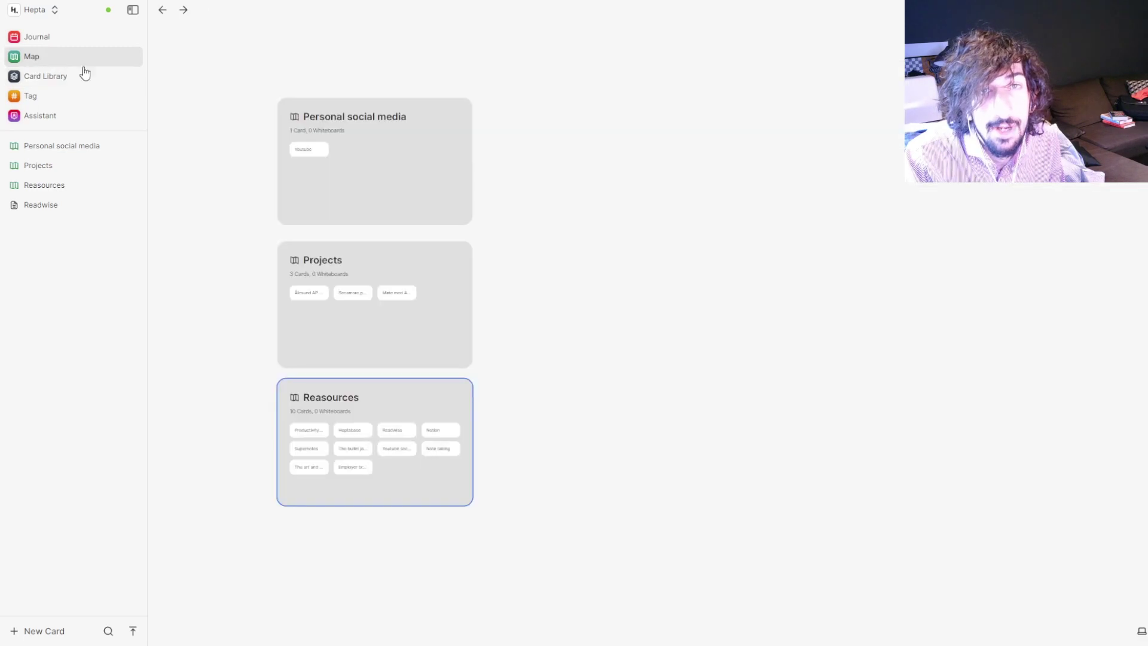
left_click(377, 392)
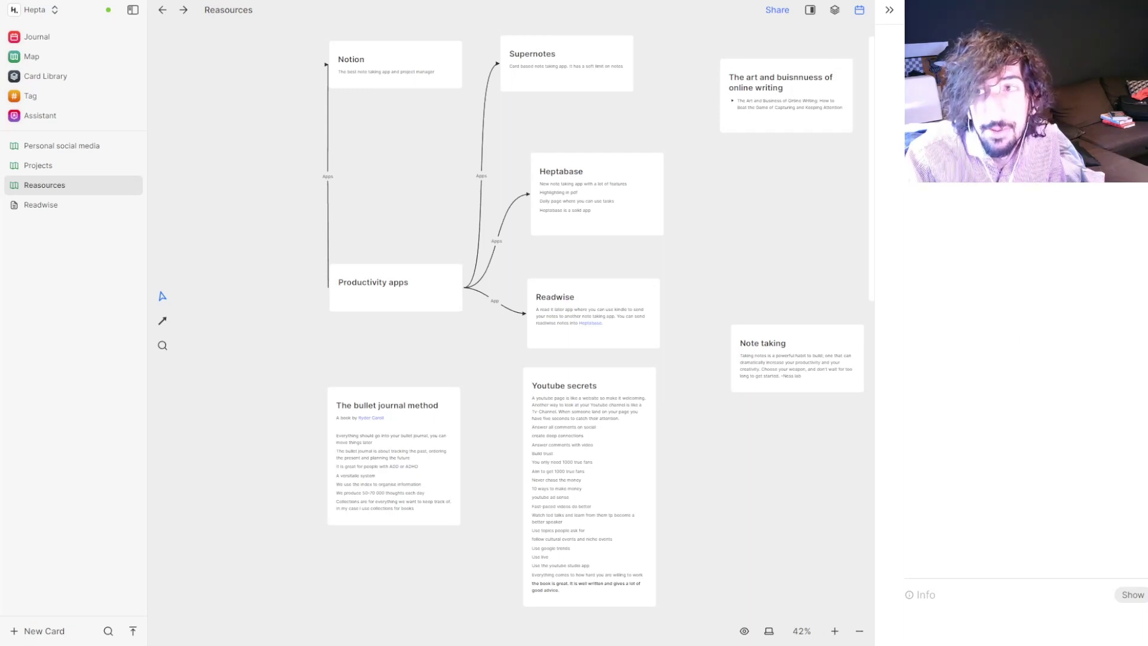
Try the /to block command in the side journal, dismiss it, and close the side panel
type("/")
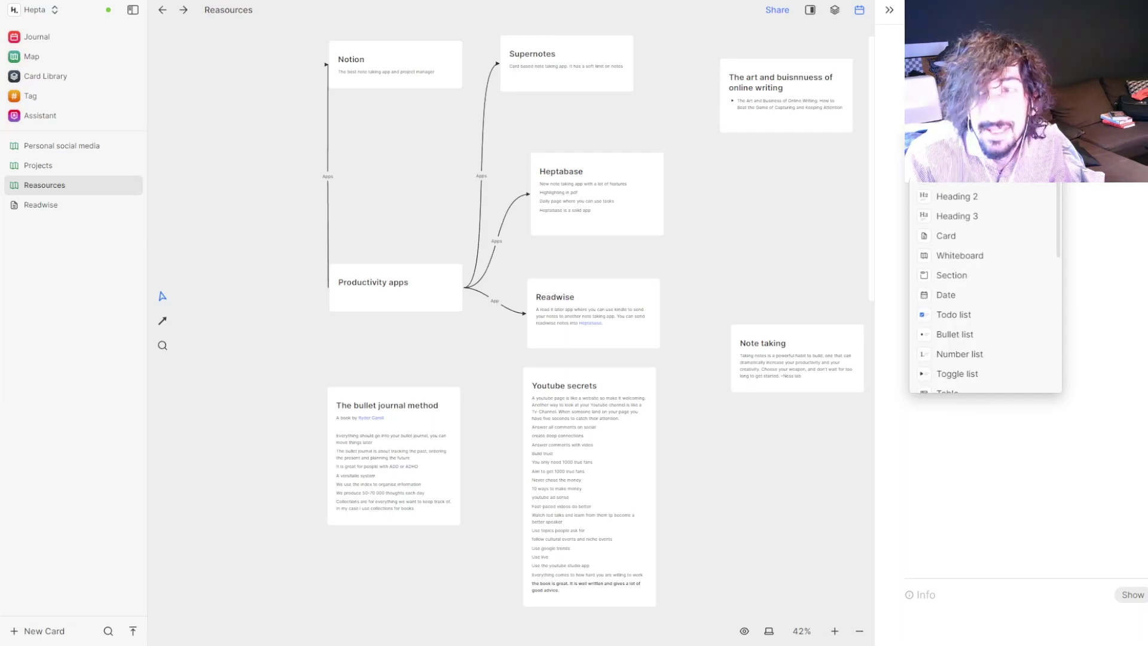
type("to")
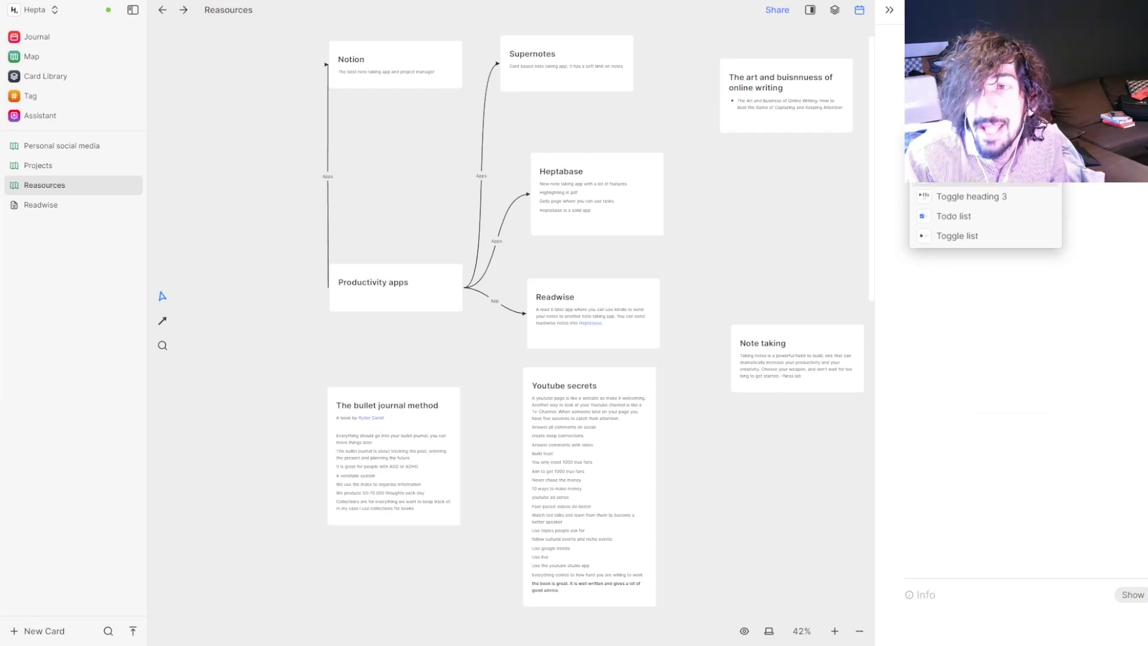
key("Return")
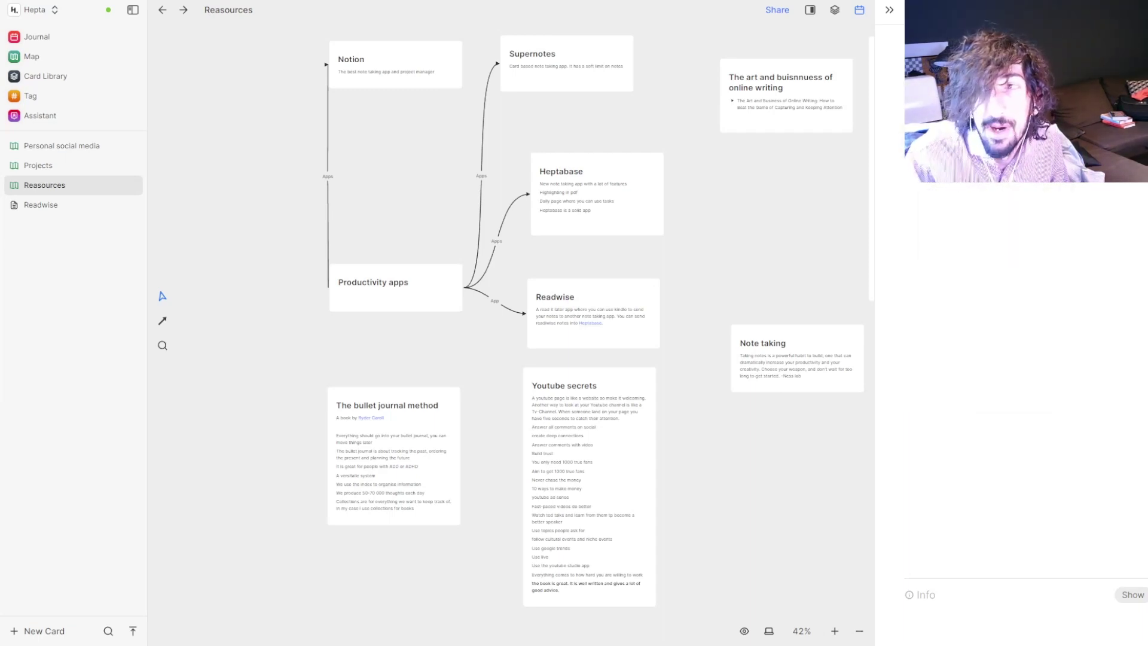
left_click(889, 10)
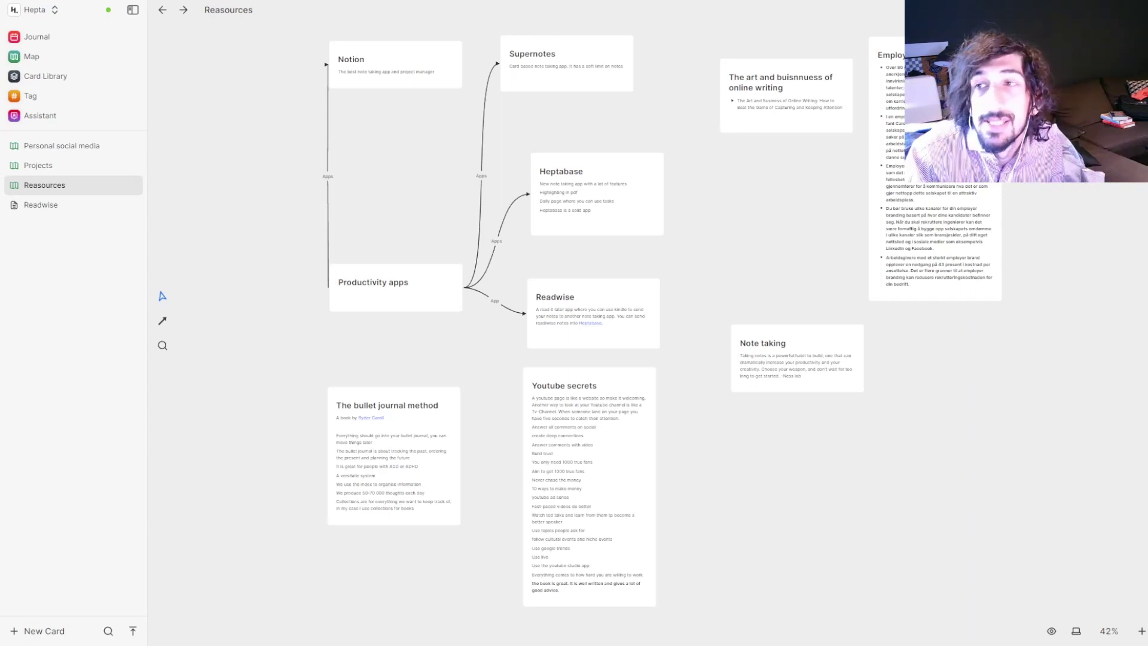
key("ctrl+shift+l")
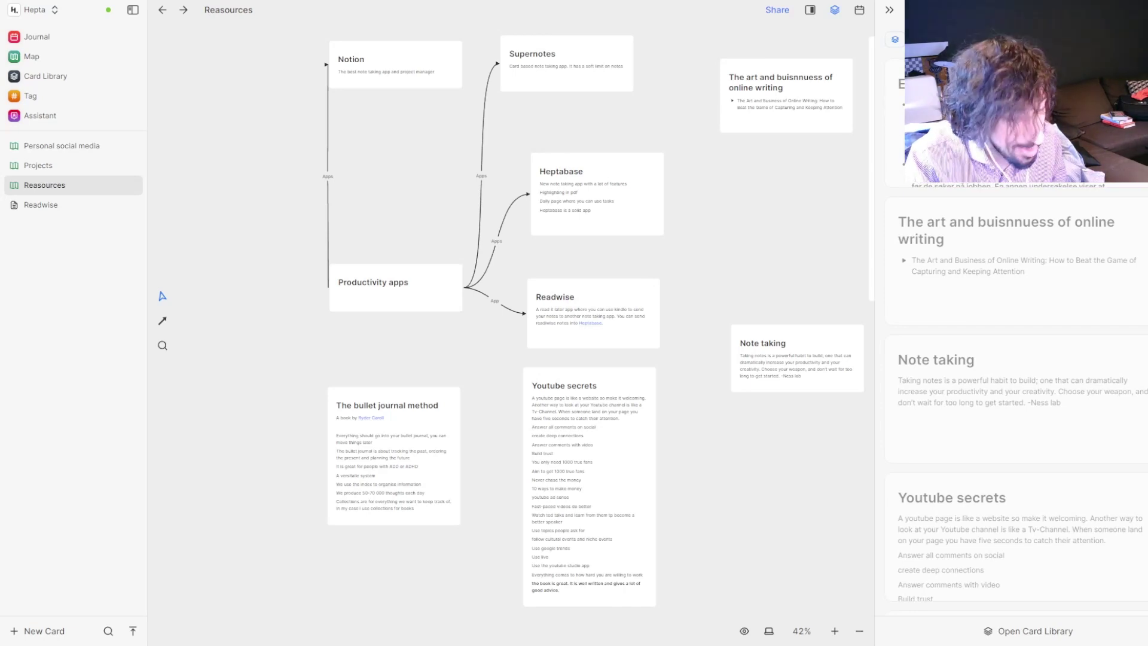
scroll(973, 262, "down", 10)
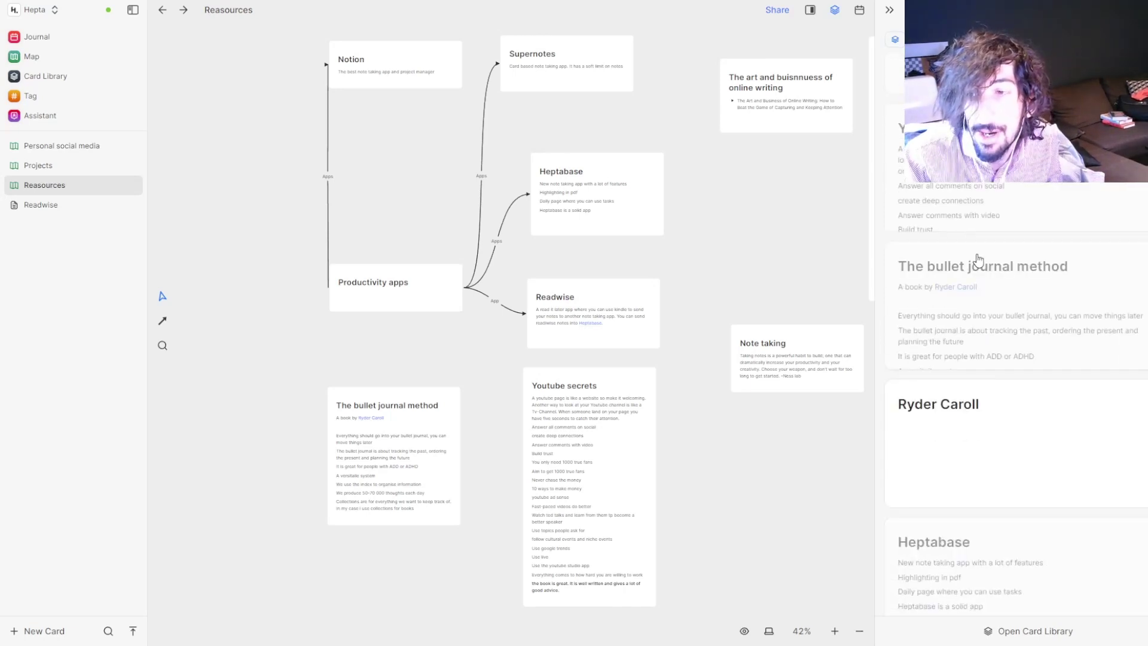
left_click_drag(963, 369, 945, 338)
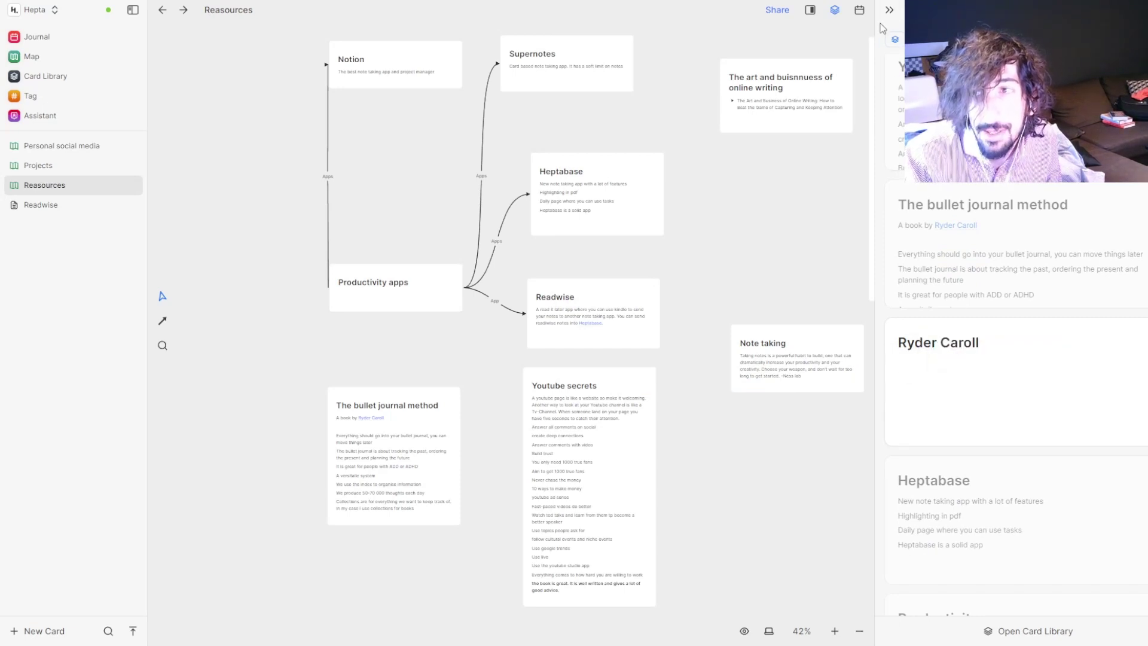
left_click(889, 11)
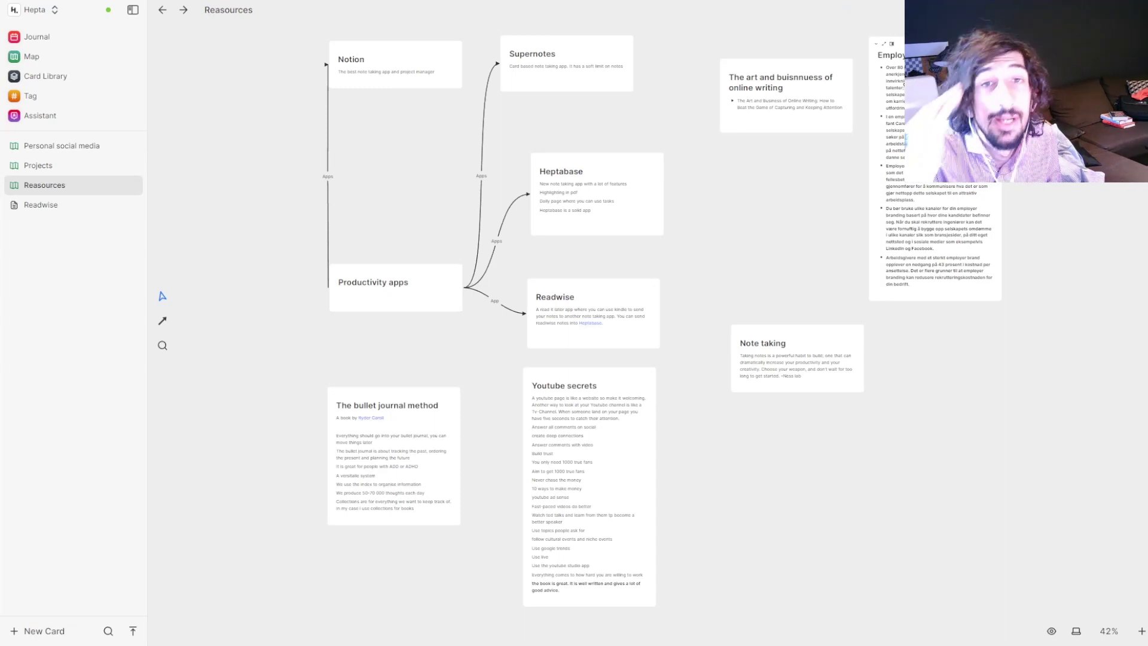
scroll(680, 138, "up", 2)
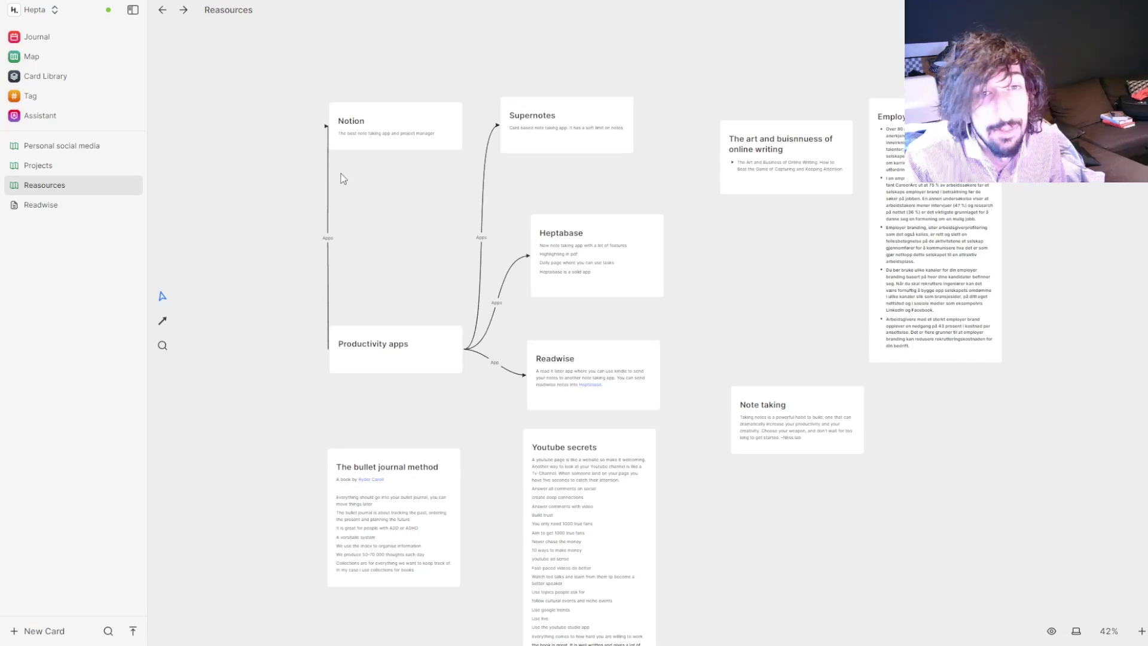
Visit Assistant, Card Library and Map, then return to the Journal on Thursday, Aug 3, 2023
left_click(83, 119)
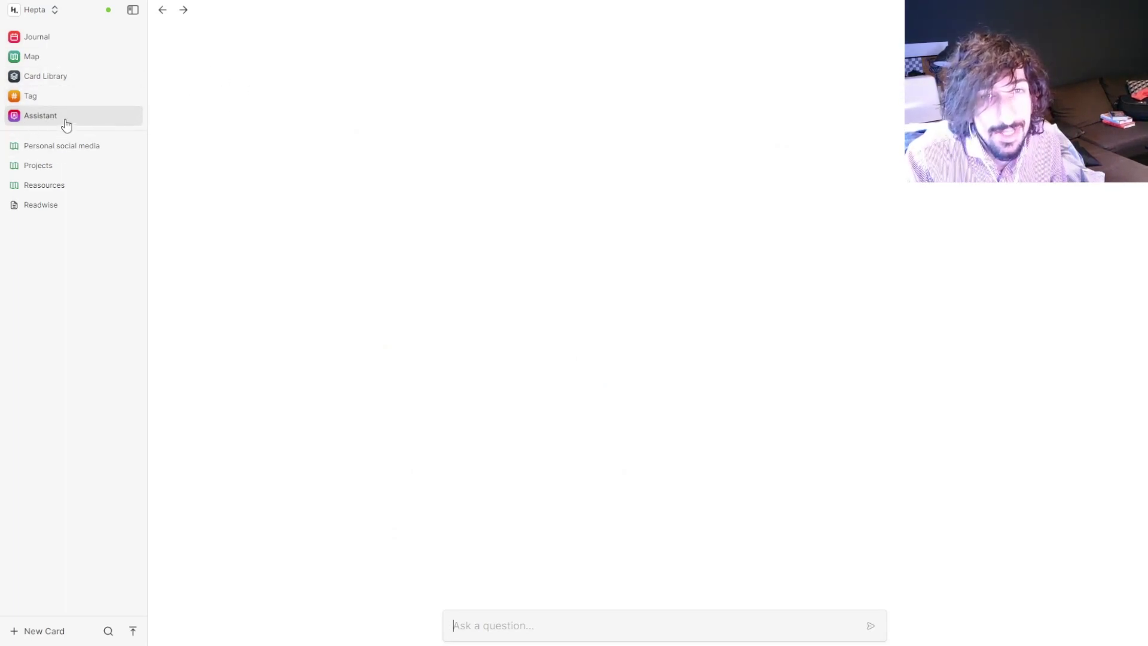
left_click(65, 88)
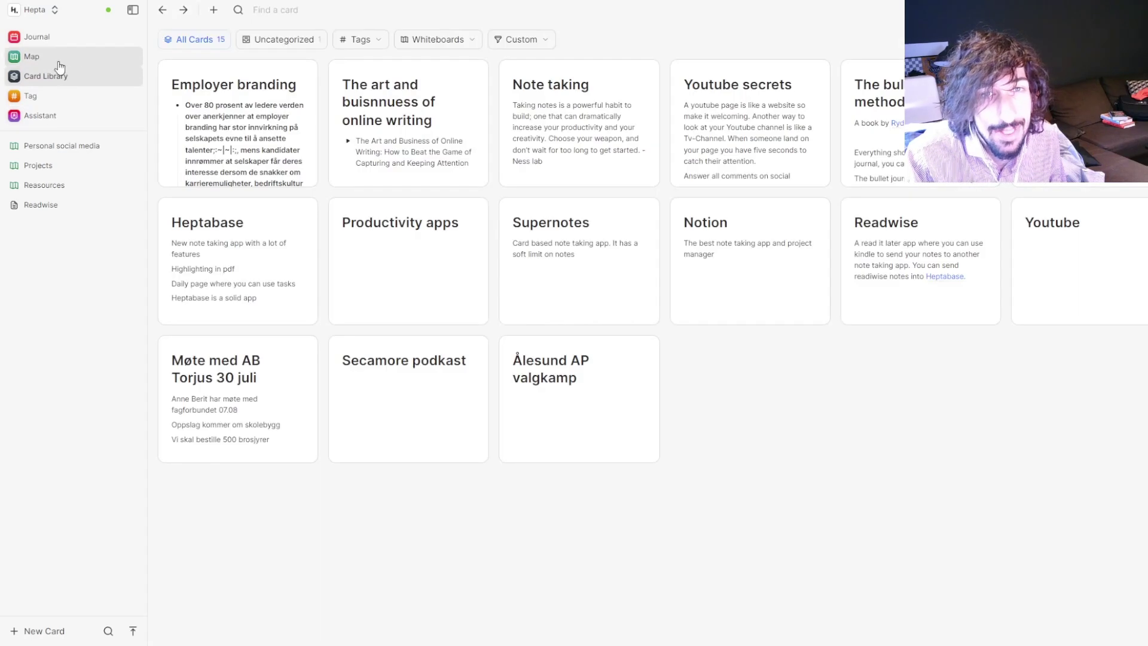
left_click(59, 58)
left_click(58, 42)
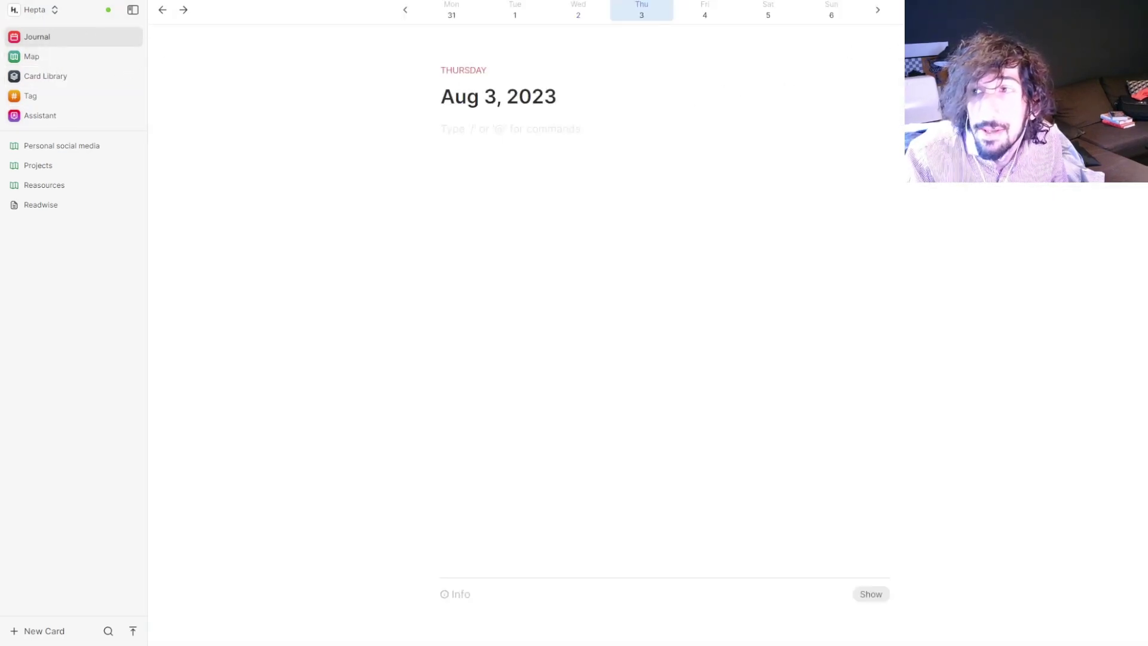
On the Map, drag Projects beside Personal social media and Reasources directly below it
left_click(38, 57)
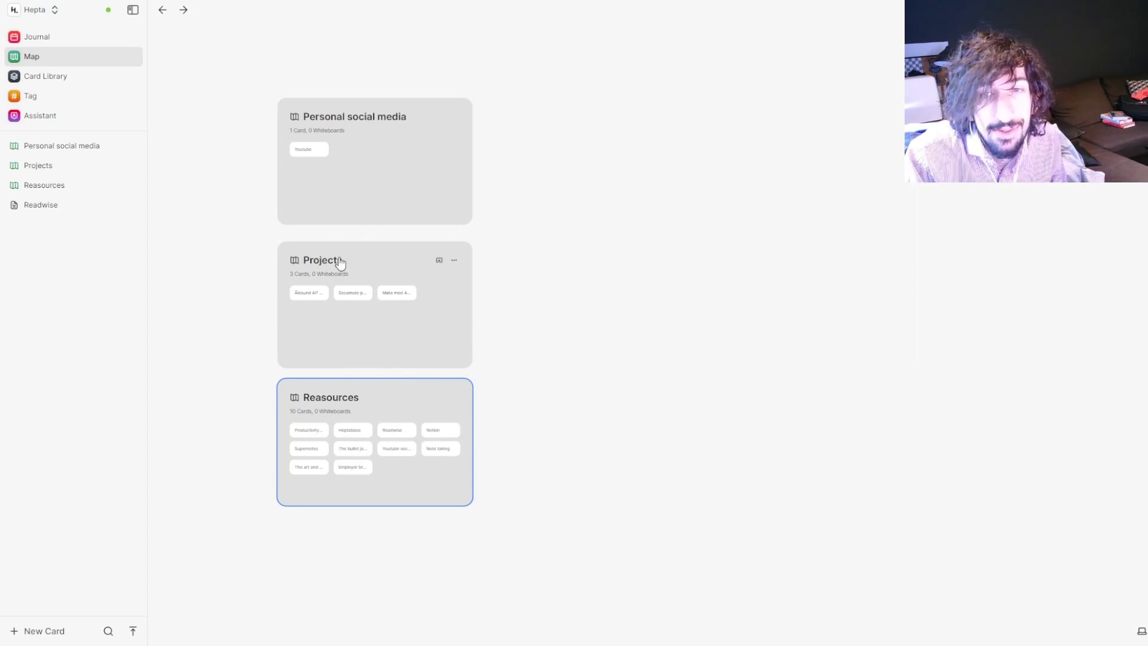
left_click_drag(339, 254, 612, 108)
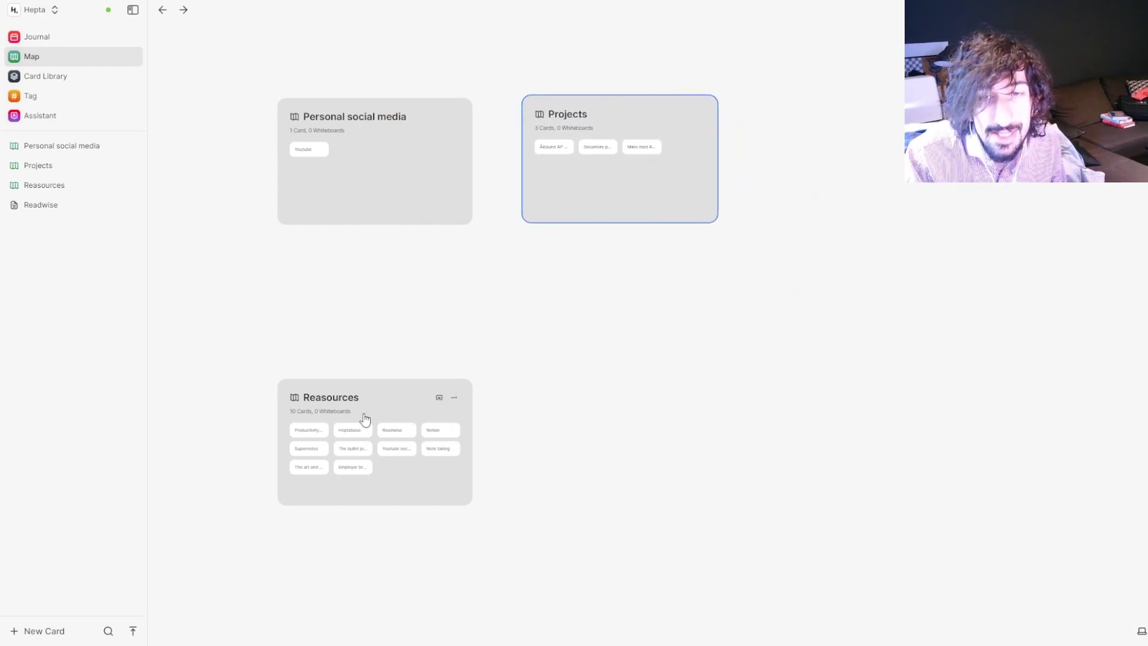
left_click_drag(387, 397, 384, 257)
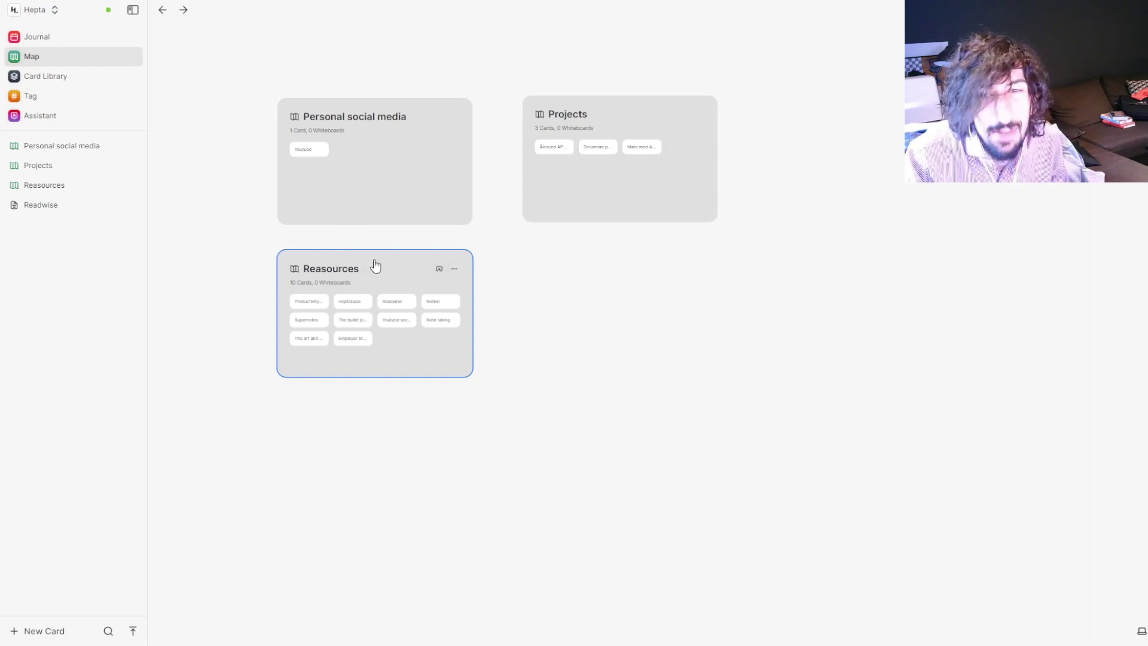
Reopen the Reasources whiteboard and bring up its Share to web dialog, publishing still off
double_click(378, 269)
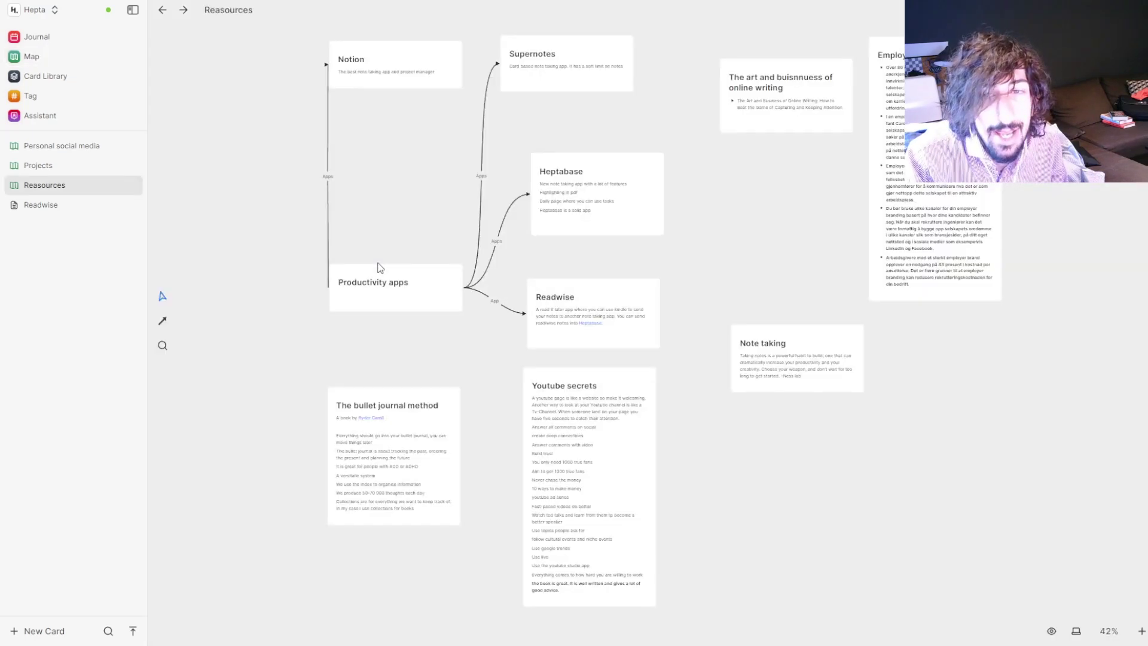
scroll(680, 205, "up", 2)
scroll(680, 205, "down", 2)
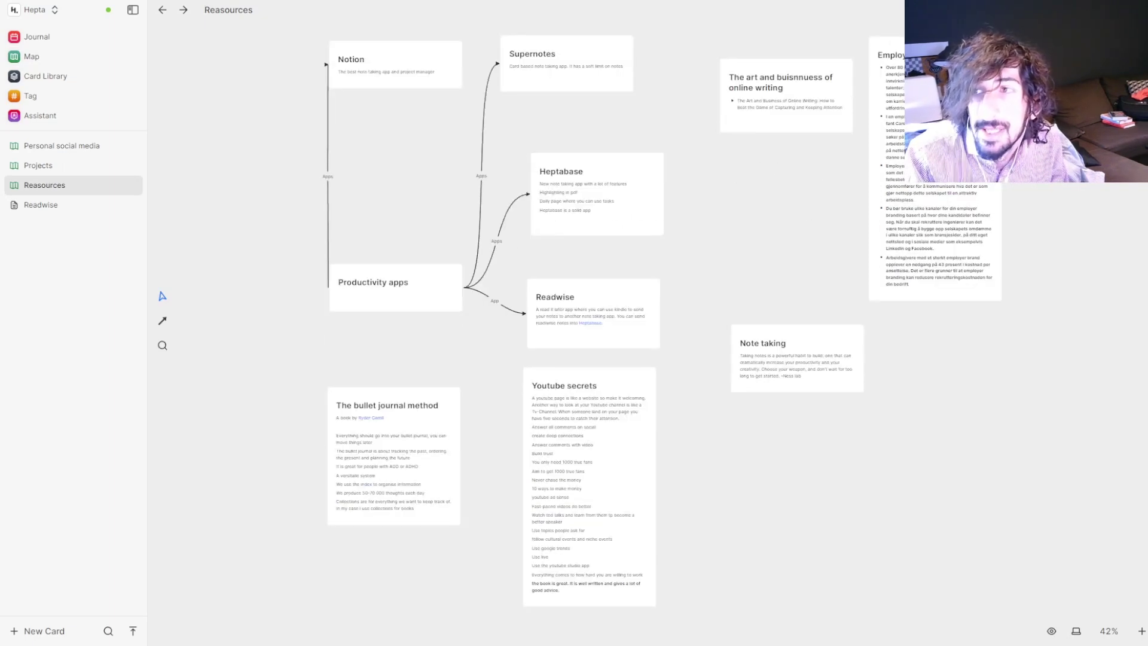
left_click(1124, 10)
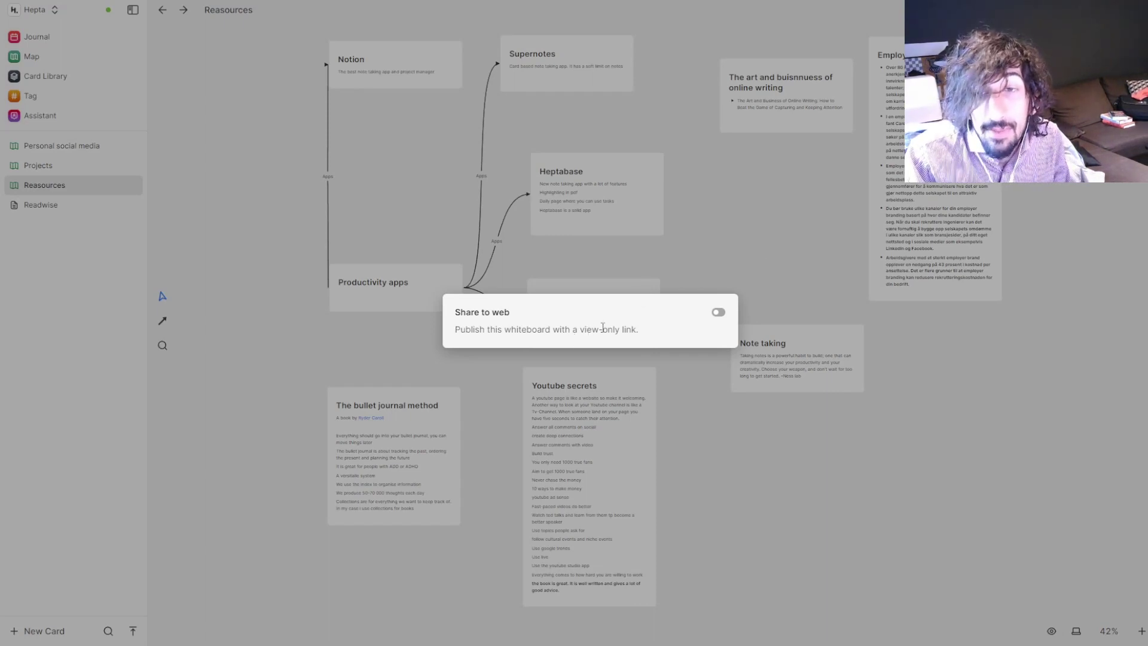
Dismiss the Share to web dialog without publishing the Reasources whiteboard
left_click(739, 255)
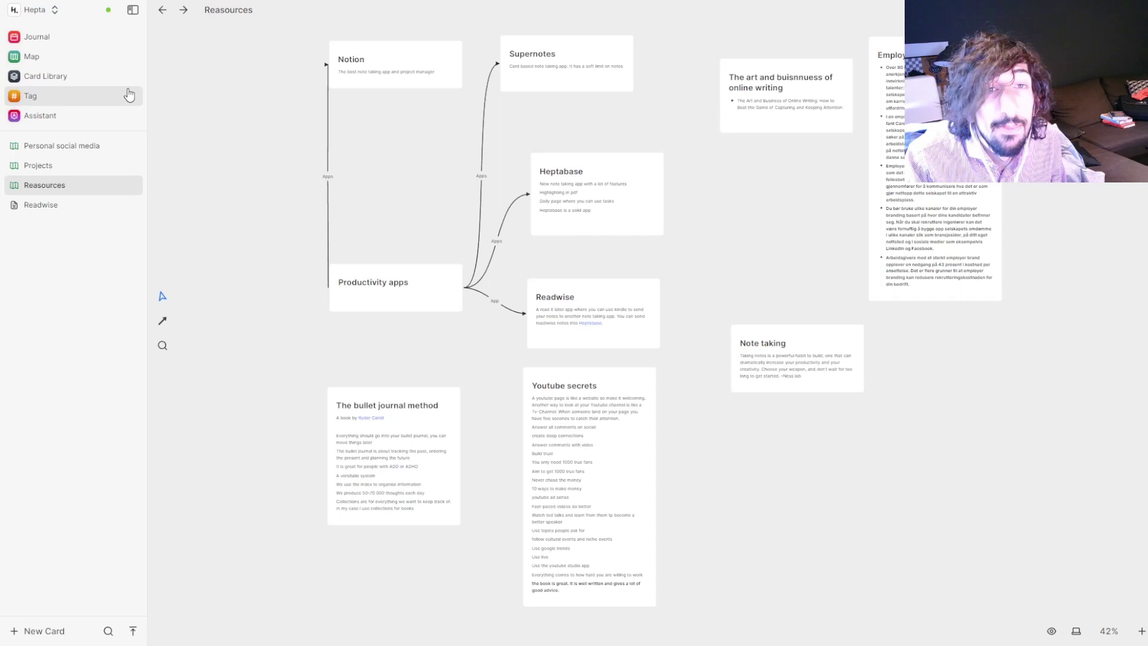
Go via the Map to the Tag page listing the #project, apps and book tags
left_click(52, 63)
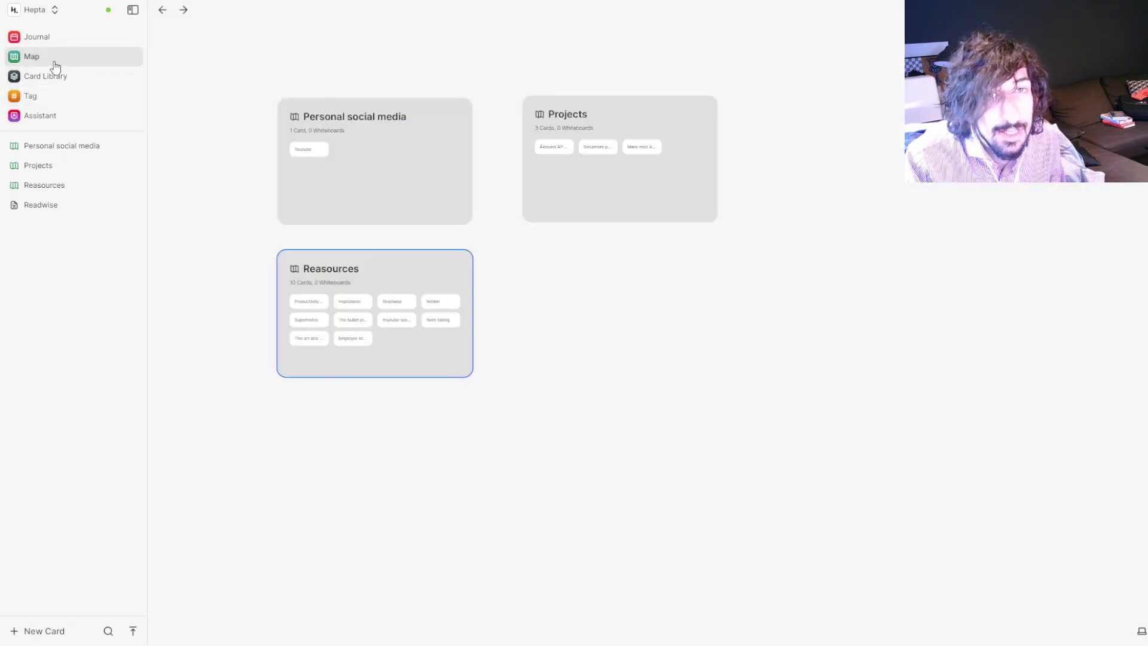
left_click(67, 96)
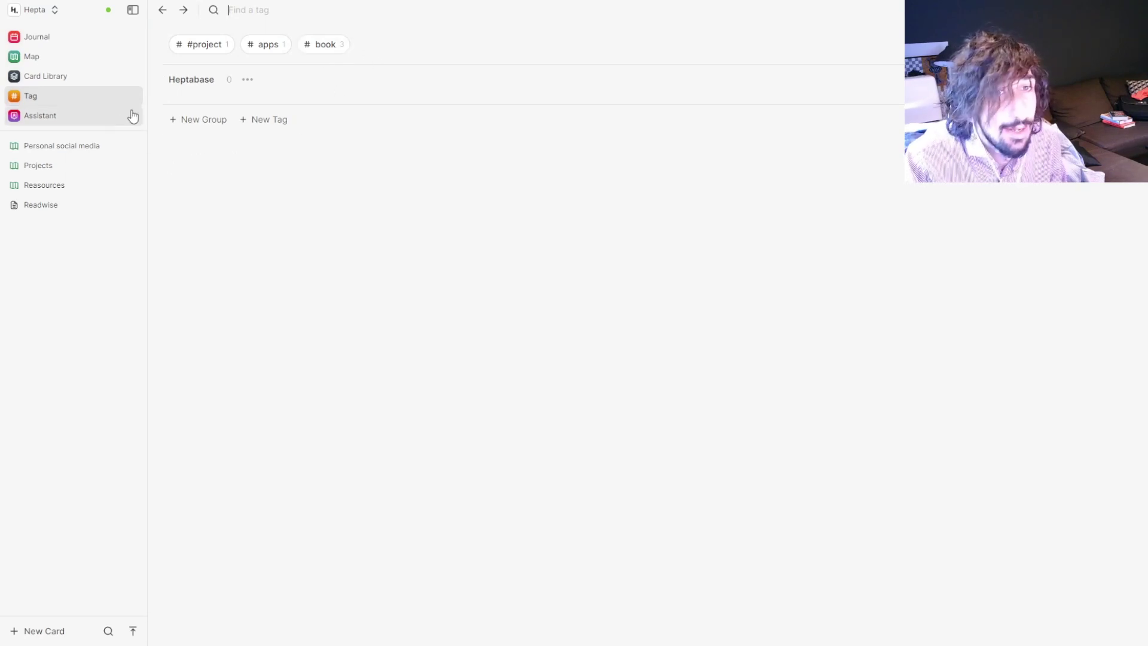
Pass through the Card Library and Map to reopen the Reasources whiteboard
left_click(84, 78)
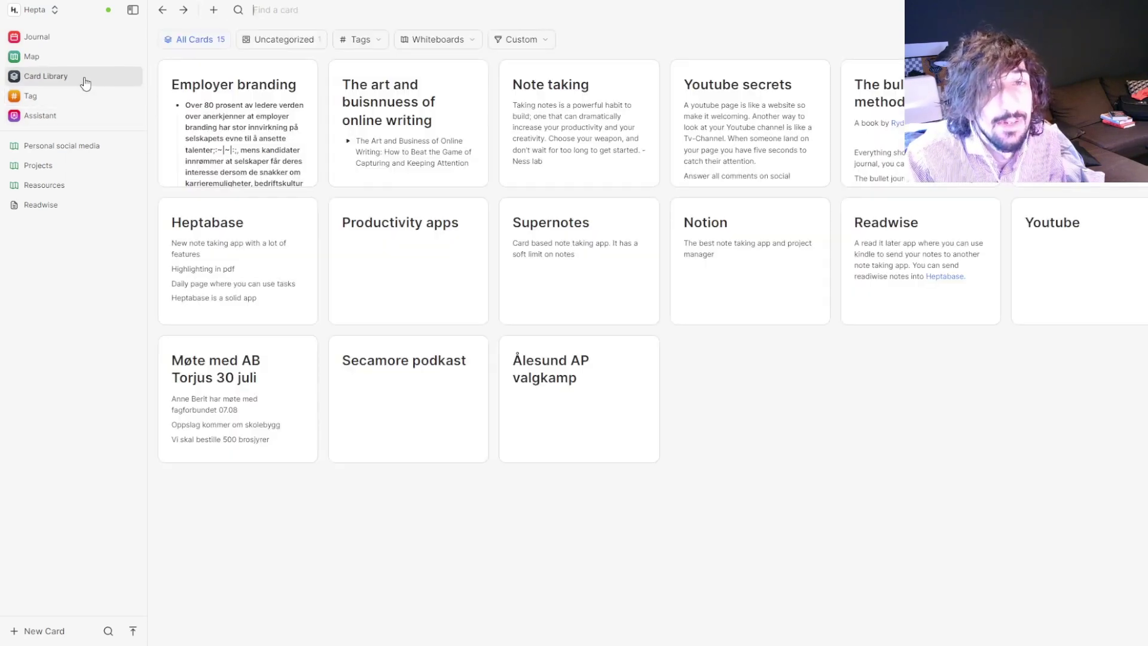
left_click(80, 63)
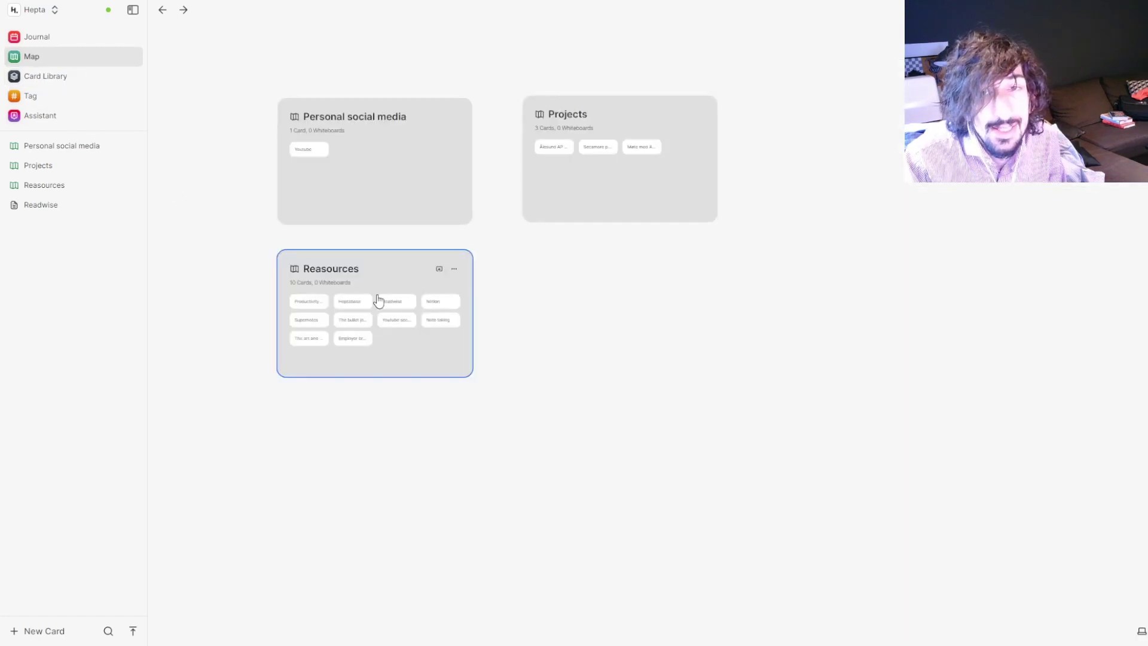
left_click(378, 276)
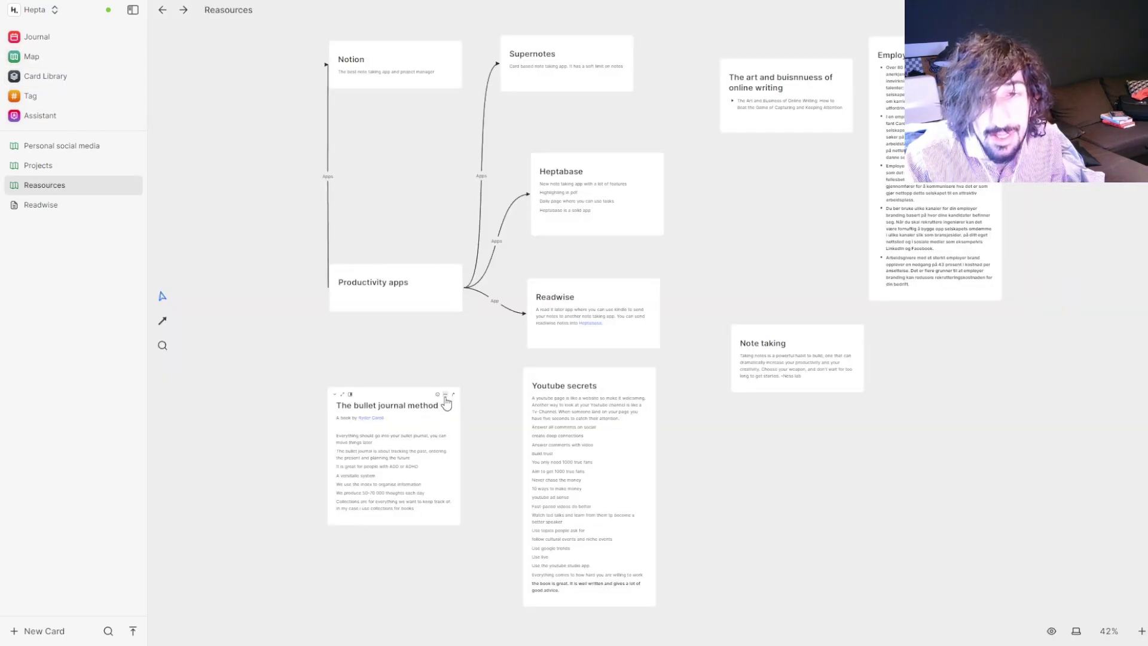
View The bullet journal method card as a full page, then go back to the board
left_click(400, 434)
left_click(382, 434)
left_click(383, 434)
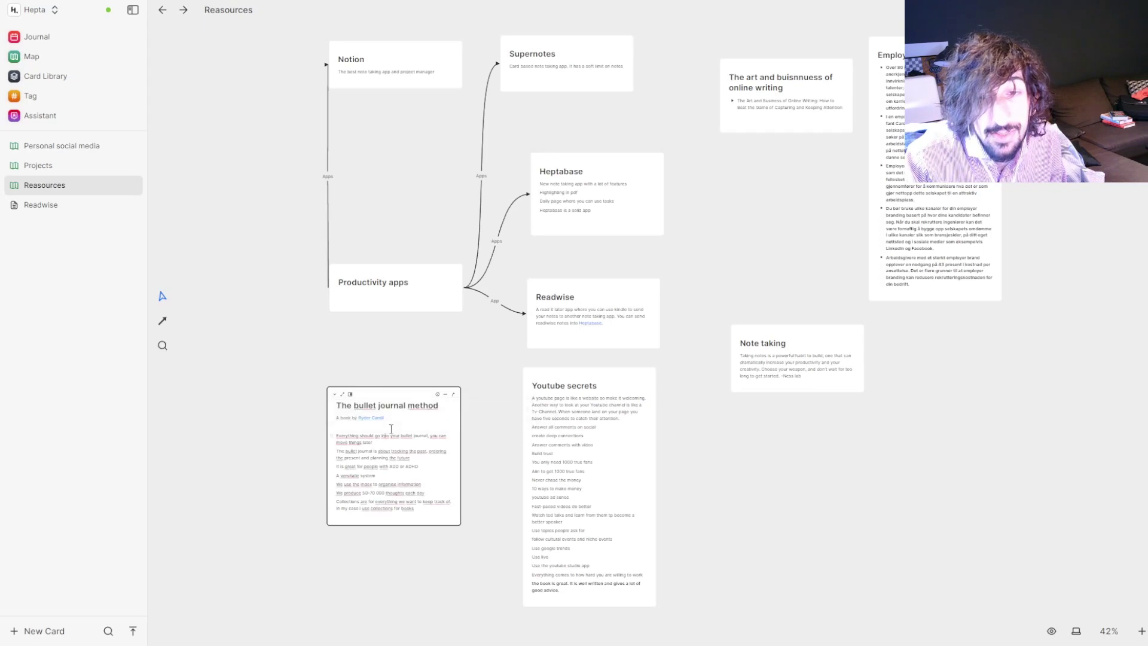
left_click(343, 395)
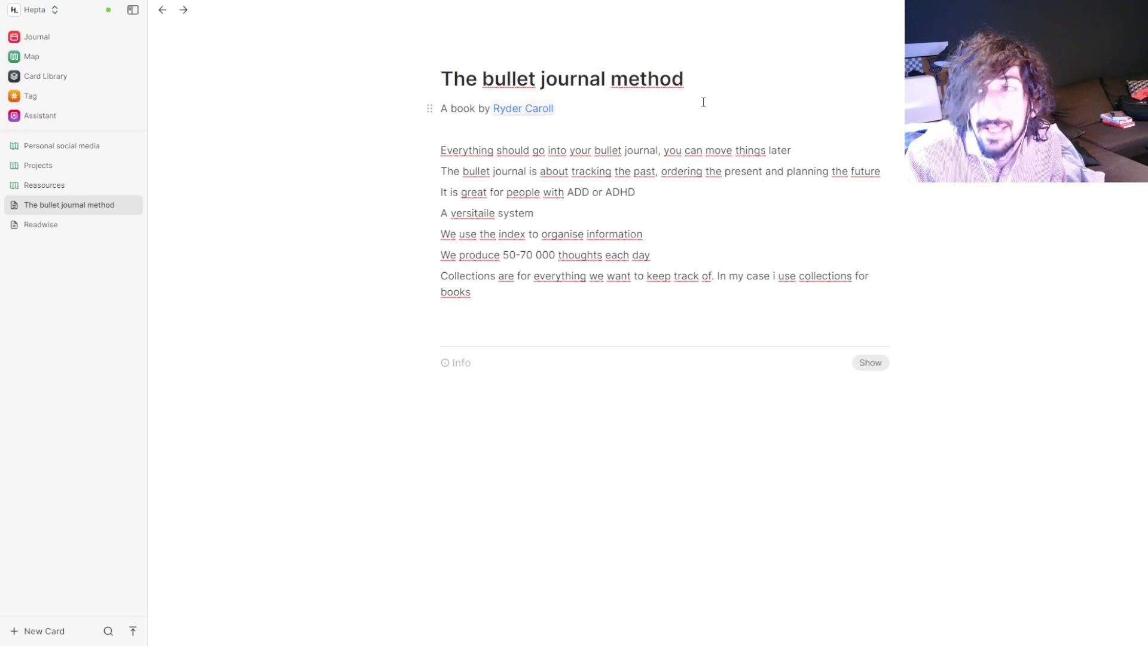
left_click(163, 11)
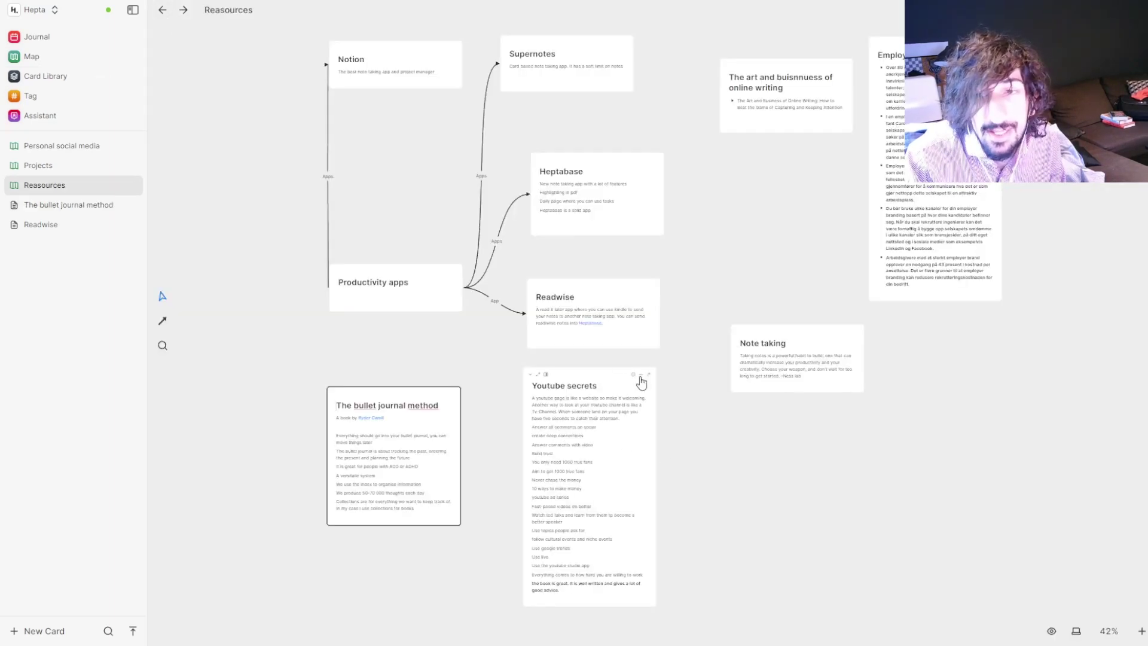
Open the Readwise card full-page and follow its Heptabase link into a side panel
left_click(627, 329)
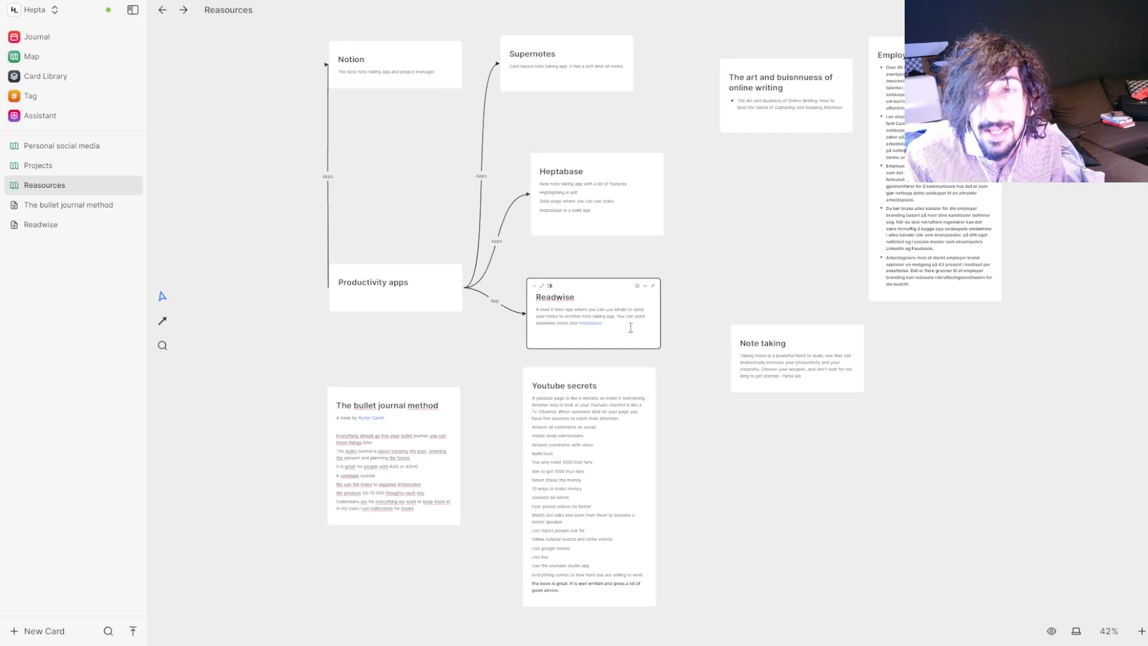
left_click(550, 286)
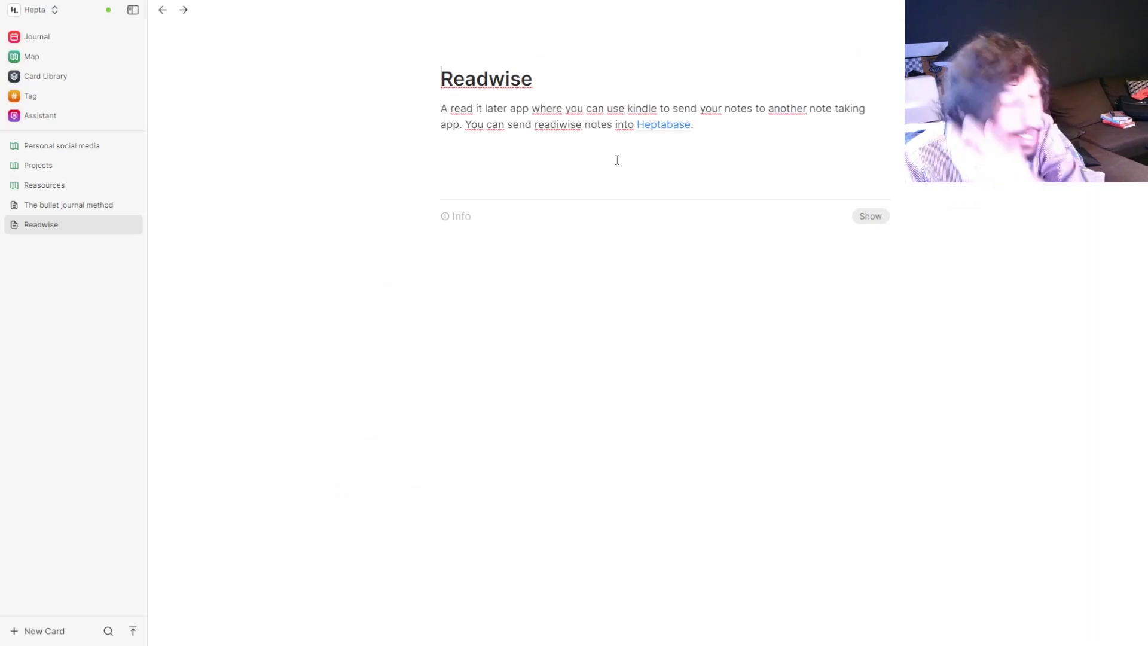
left_click(660, 127)
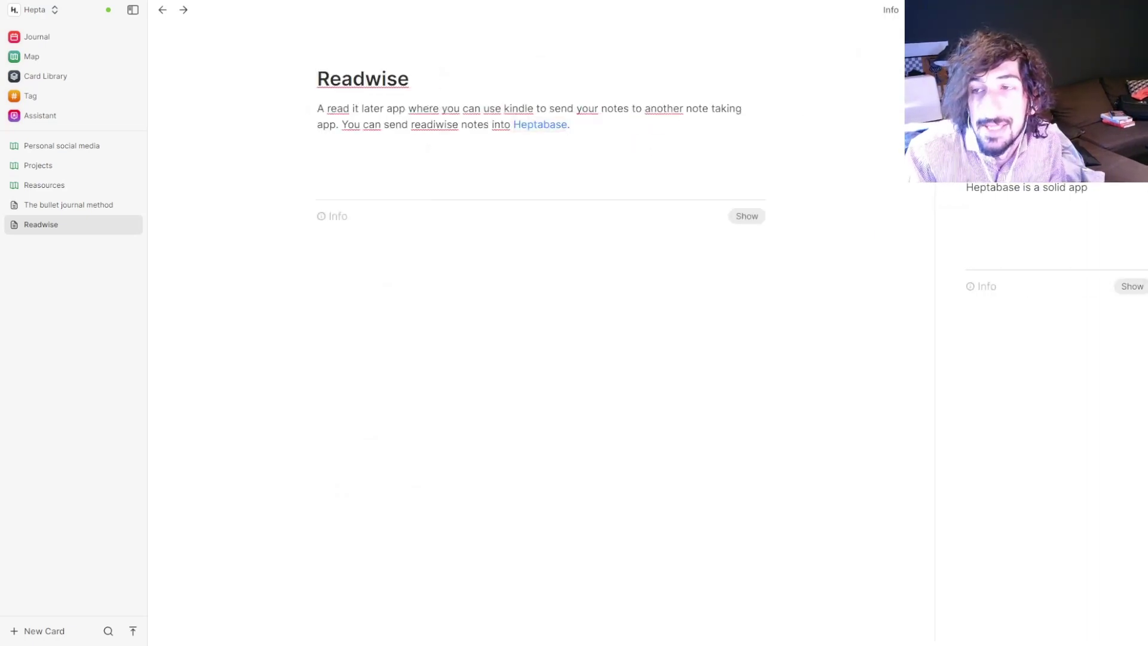
Widen the Heptabase side panel, close it, and return to the Aug 3, 2023 journal
left_click_drag(935, 39, 656, 38)
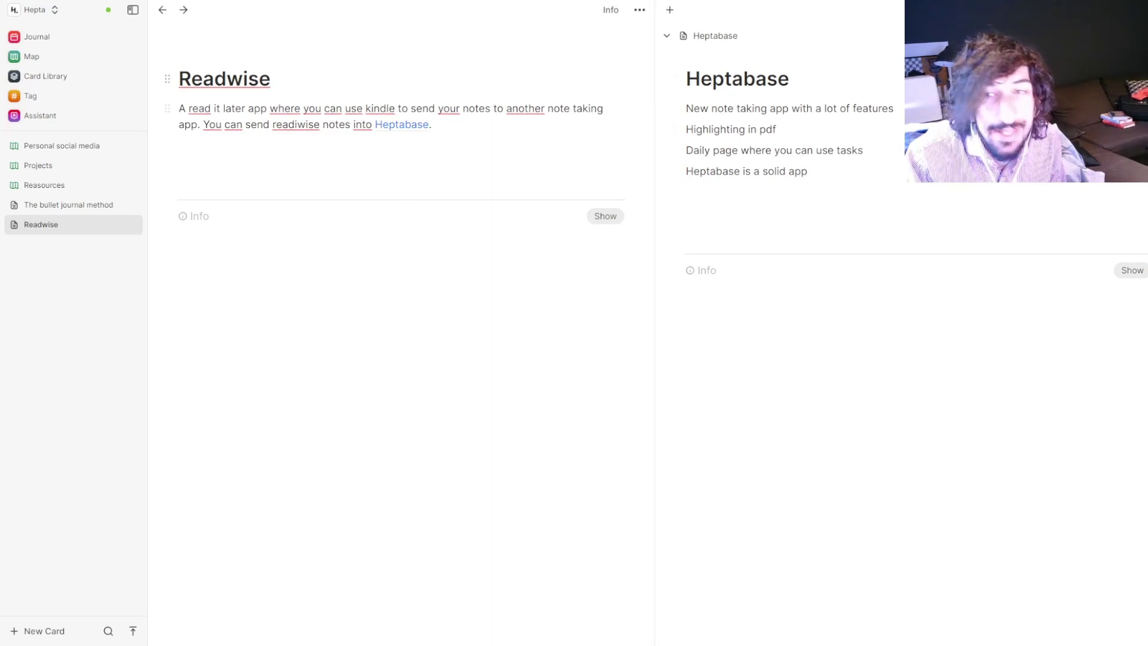
left_click(686, 20)
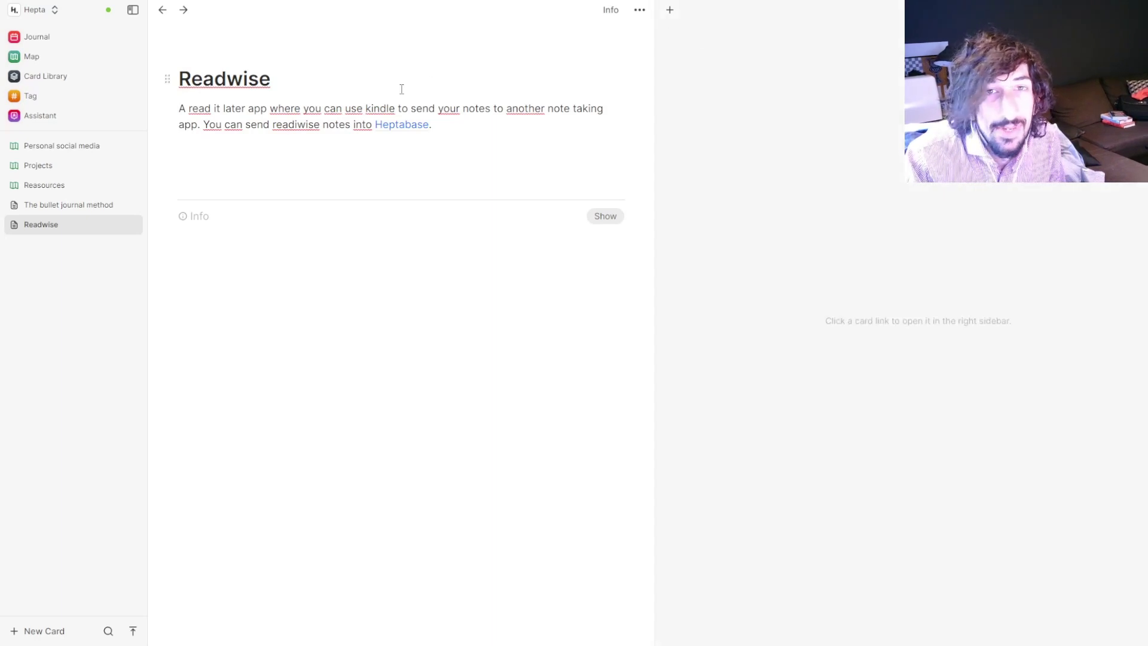
left_click(48, 48)
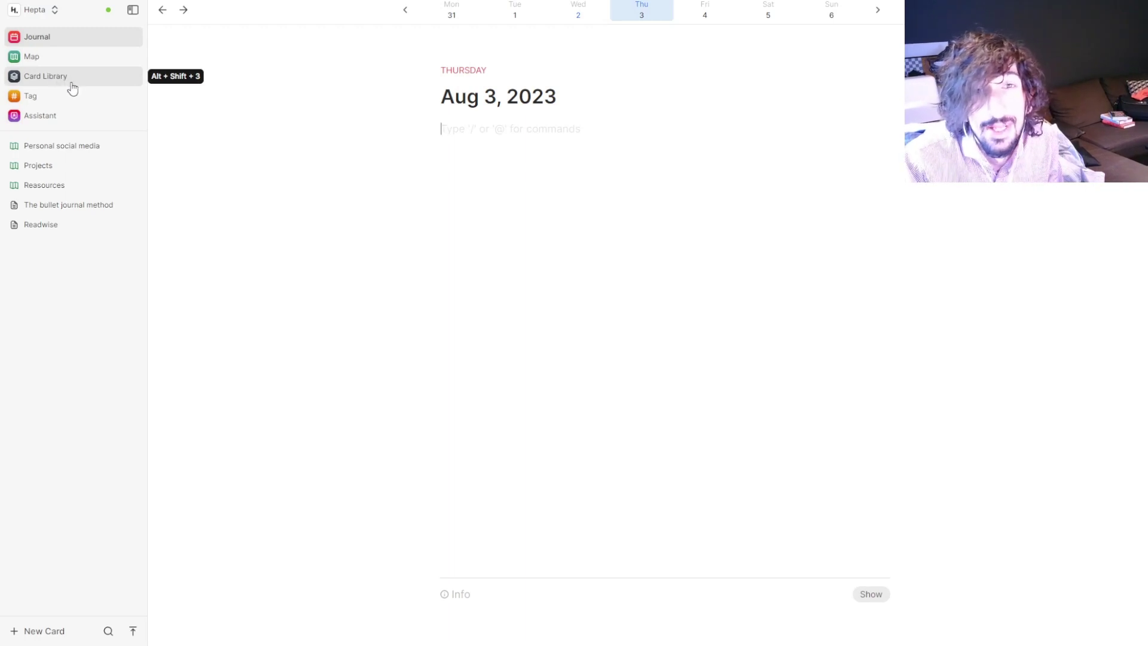
left_click(53, 62)
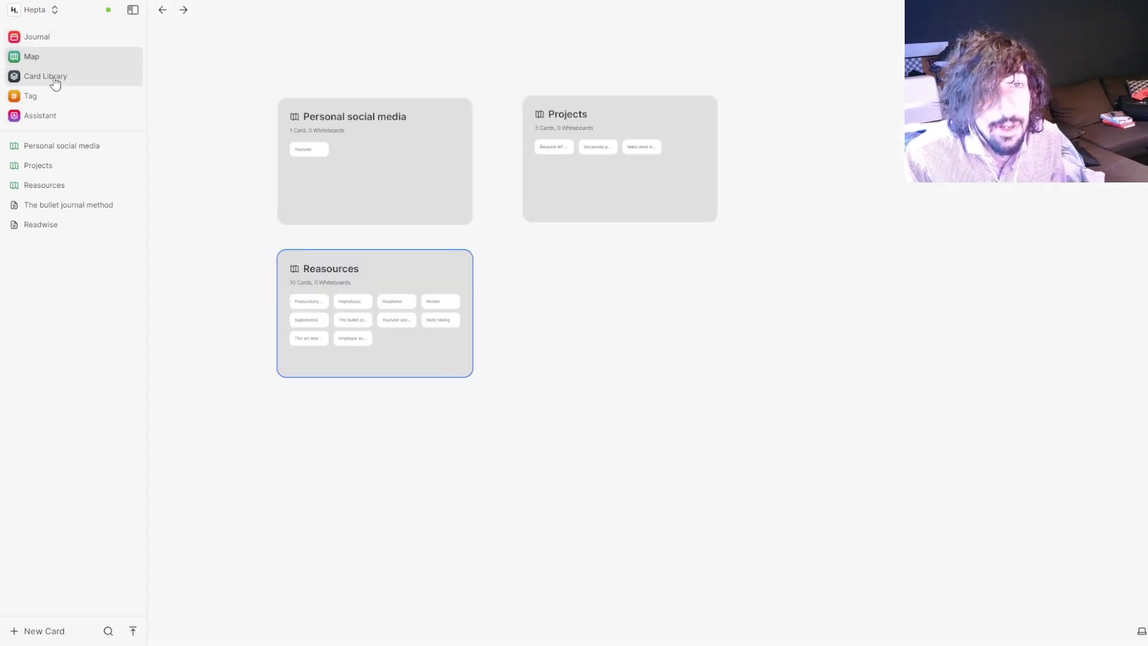
left_click(55, 83)
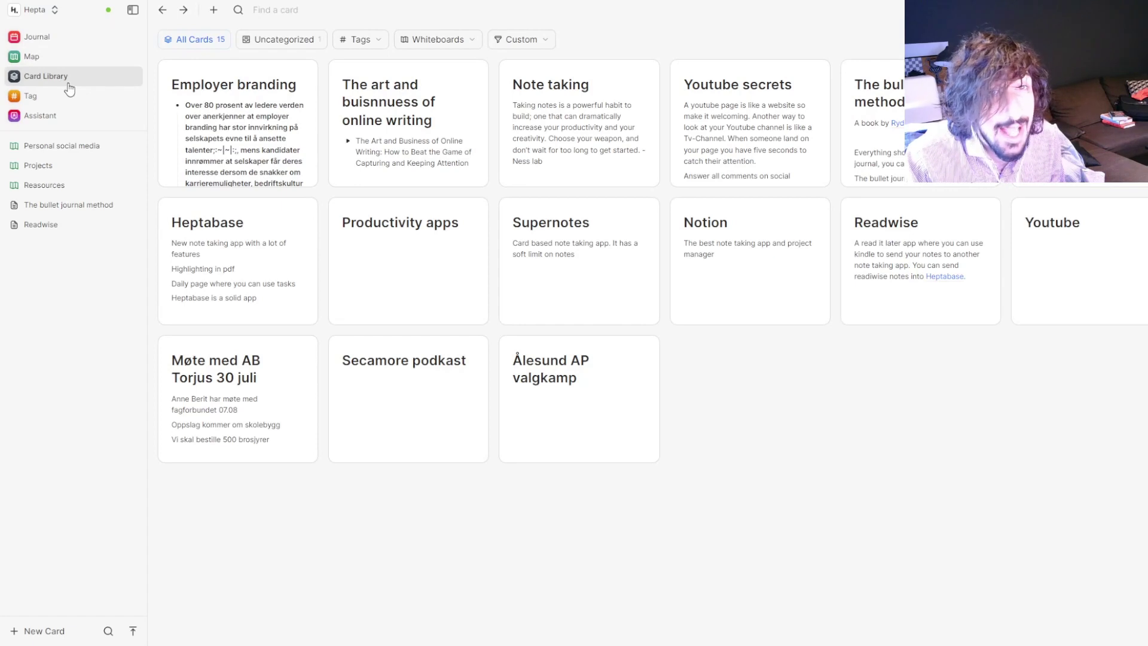
left_click(39, 37)
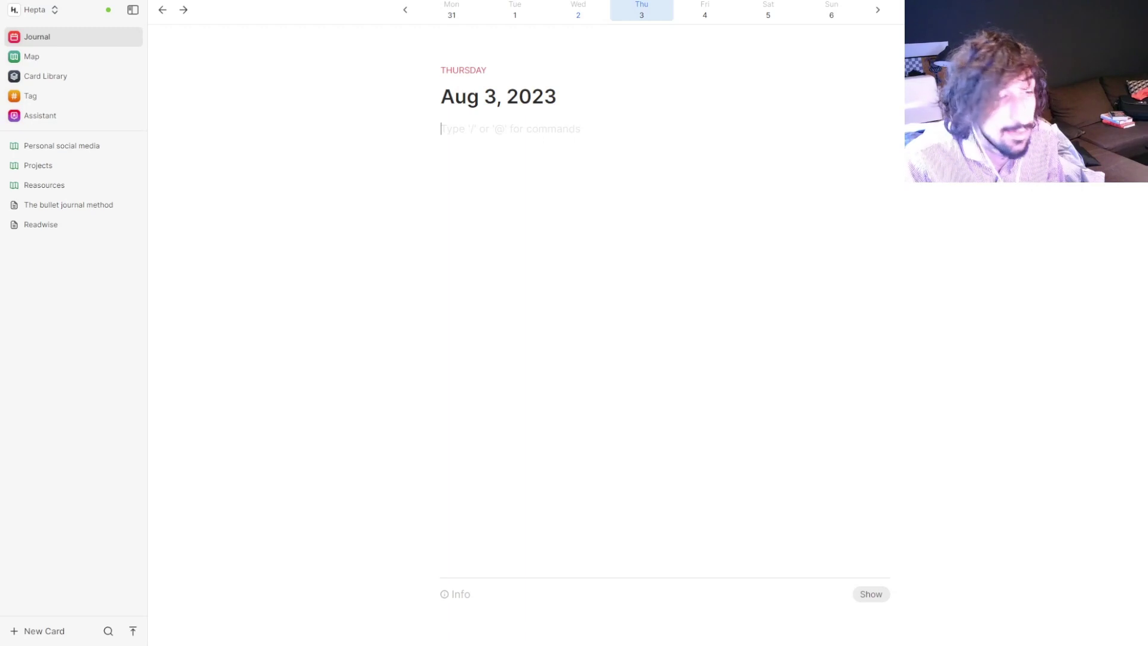
key("alt+Tab")
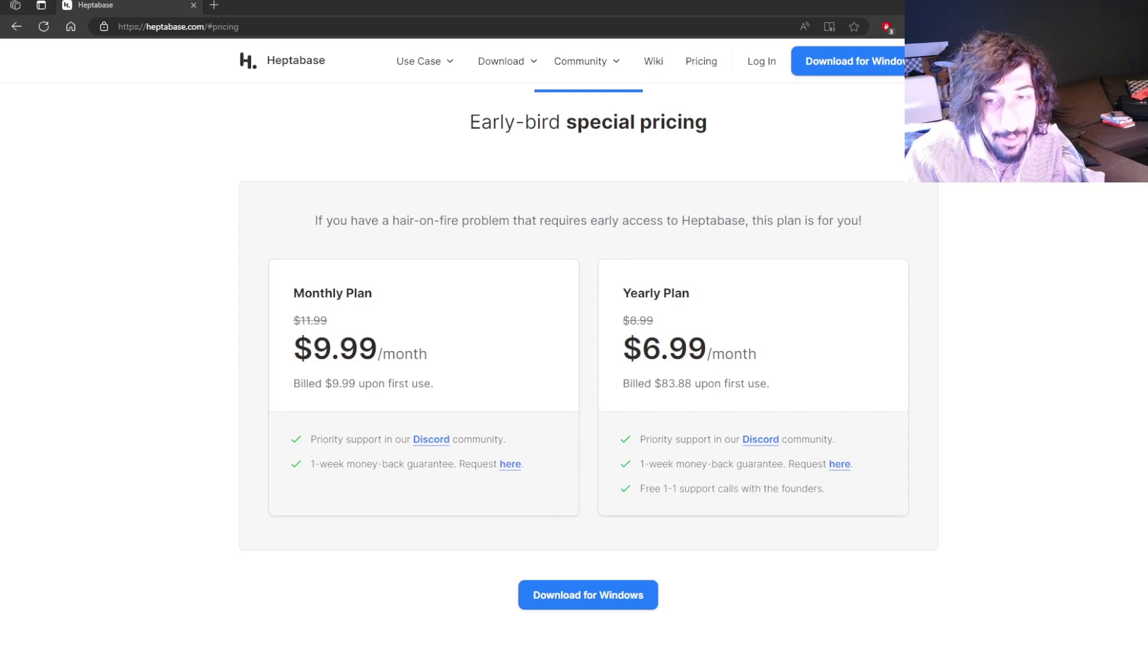
Highlight the 'Free 1-1 support calls' perk on the pricing page, then open the Wiki
left_click_drag(639, 488, 817, 486)
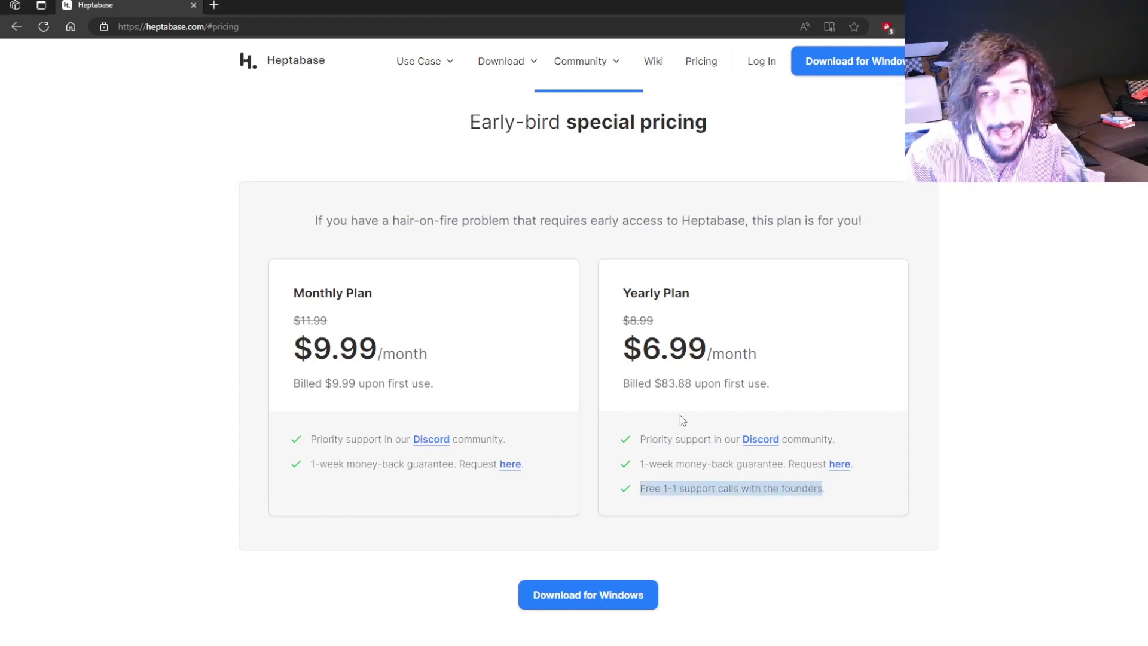
left_click(653, 62)
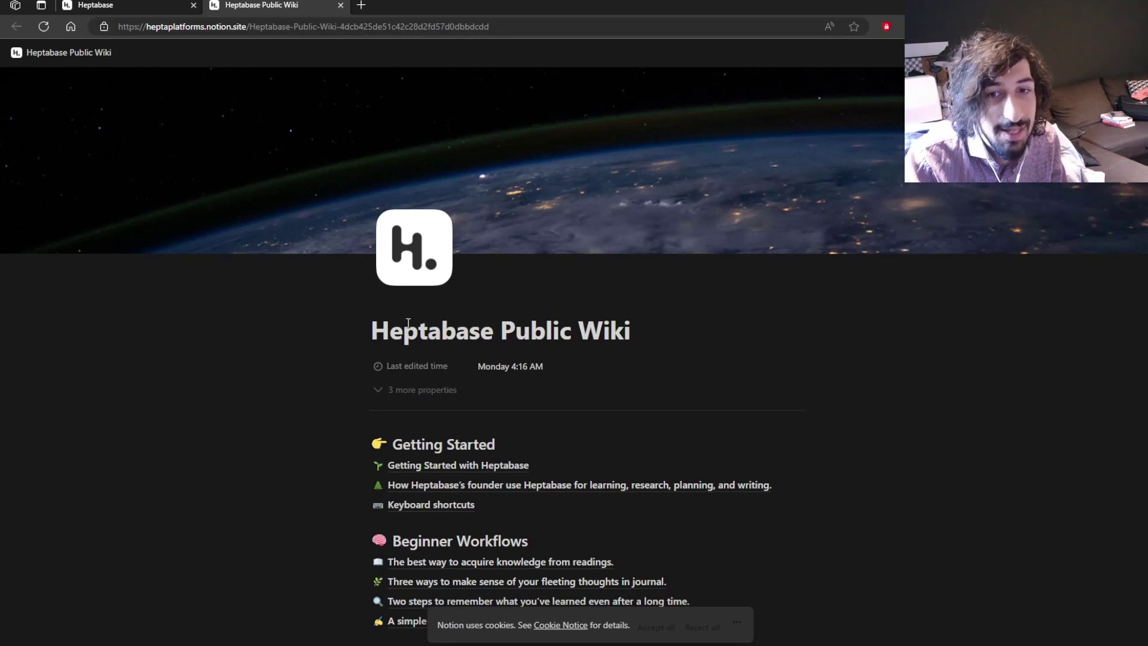
Scroll the Heptabase Public Wiki down to Public Info, then close the wiki tab
scroll(363, 296, "down", 4)
scroll(363, 296, "down", 7)
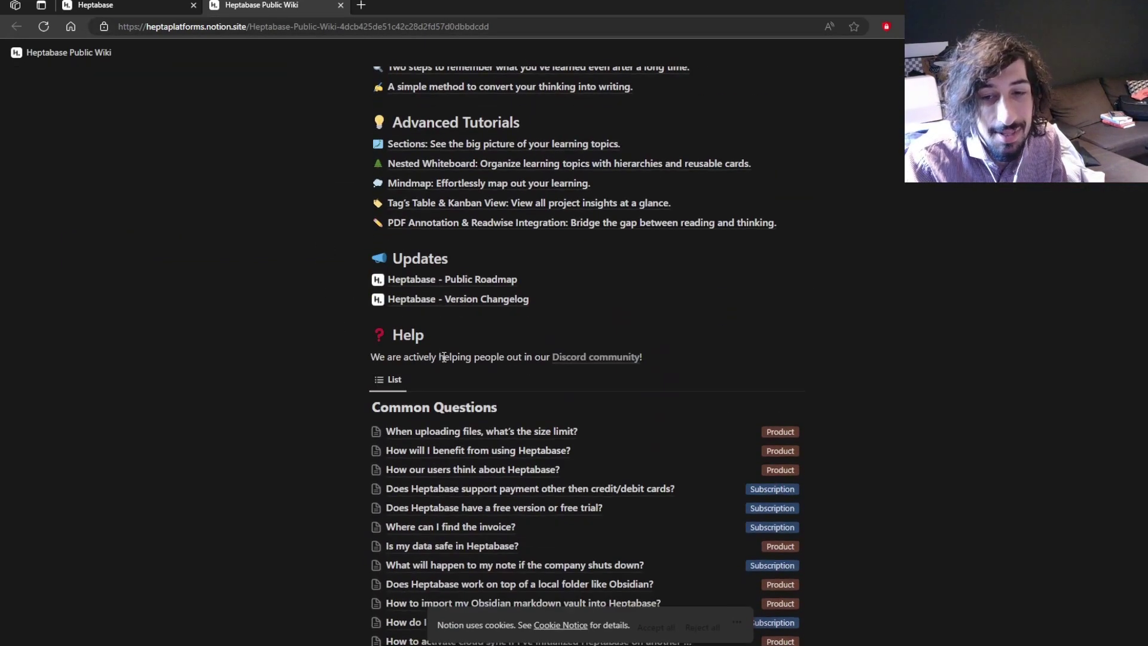
scroll(497, 362, "down", 7)
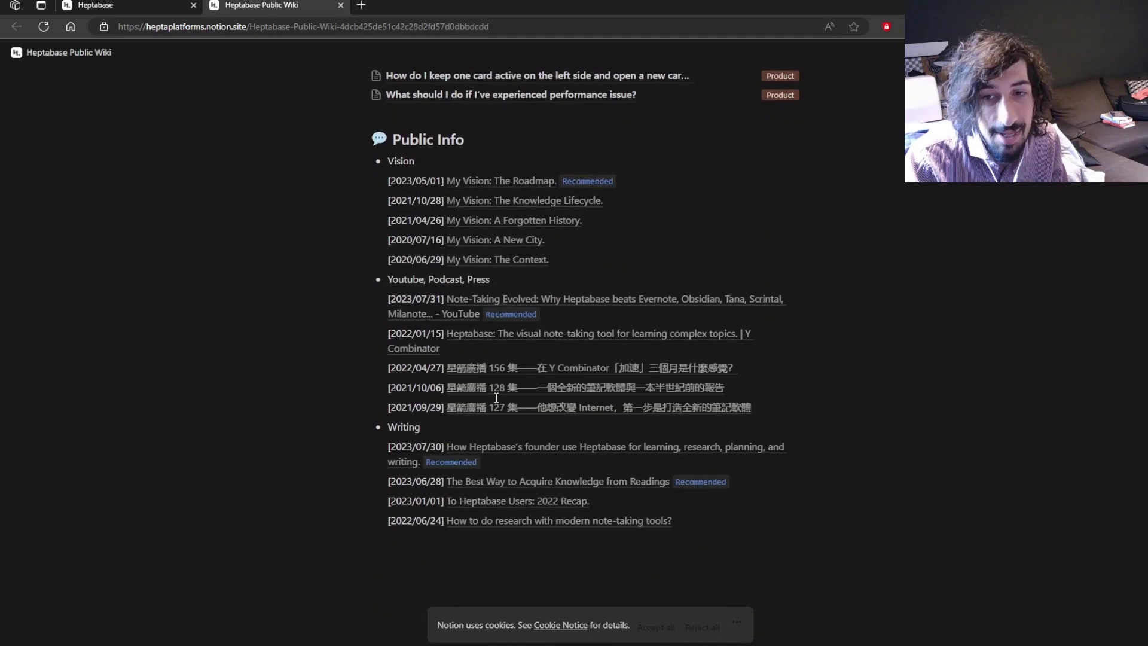
left_click(340, 6)
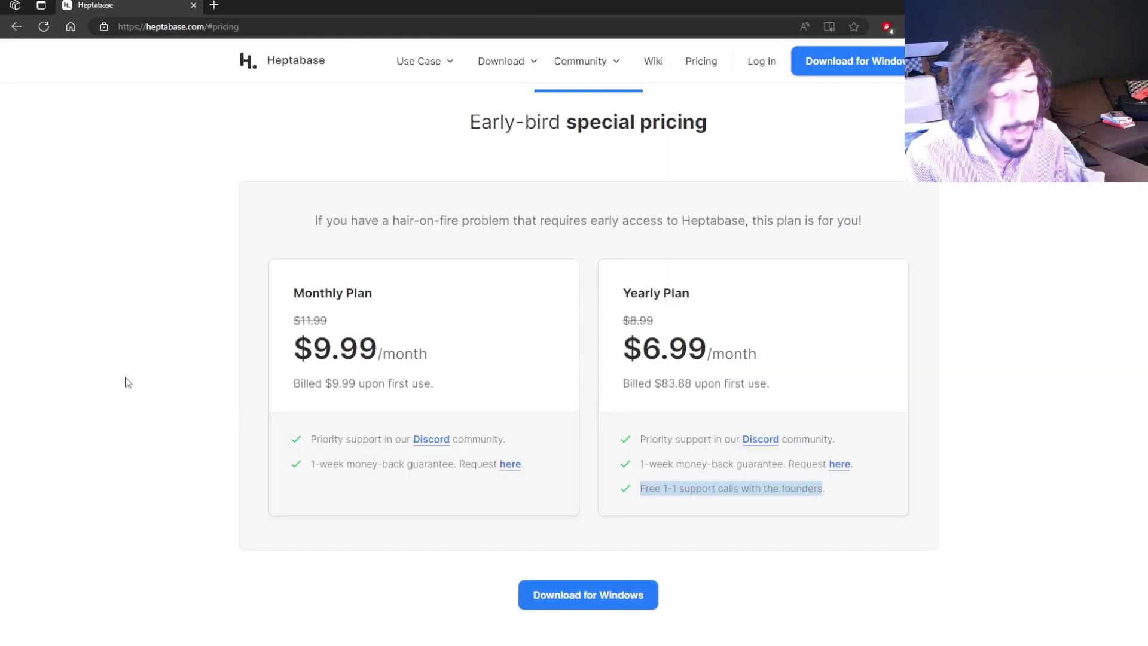